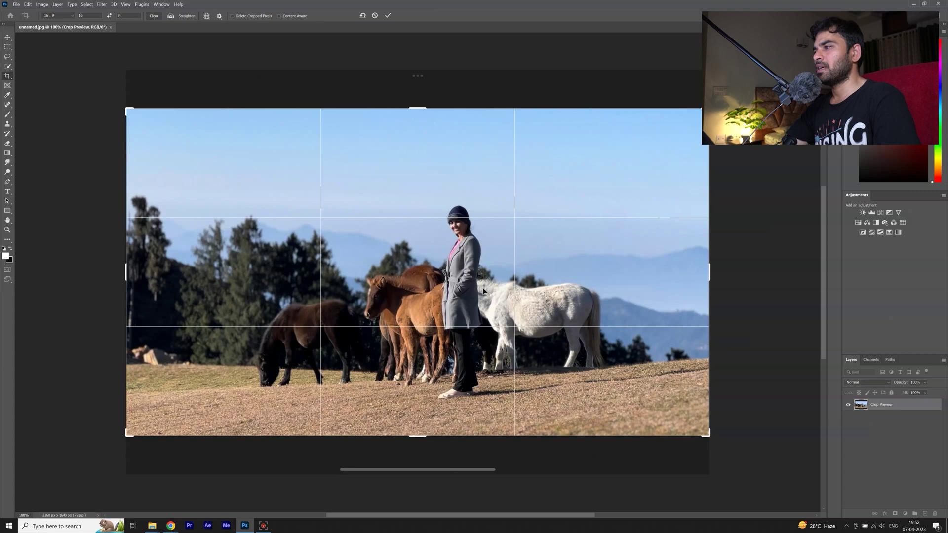
Crop the photo of the woman and horses at 16:9 to trim the dark borders, and duplicate its layer.
left_click_drag(473, 263, 571, 317)
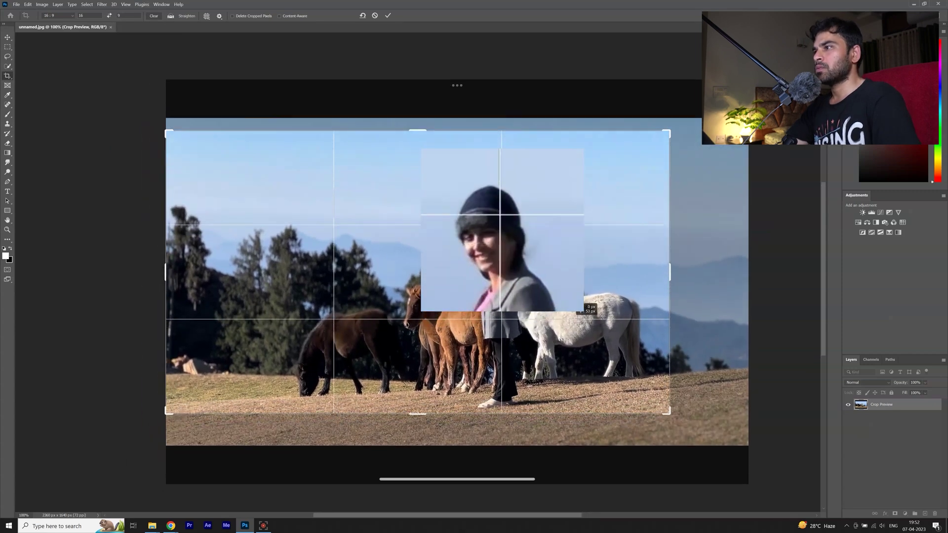
left_click(388, 15)
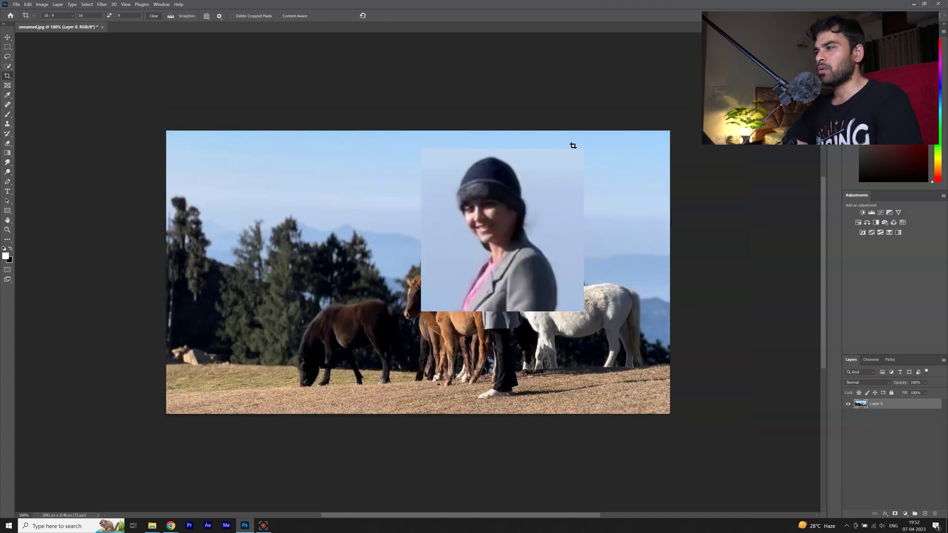
key("ctrl+j")
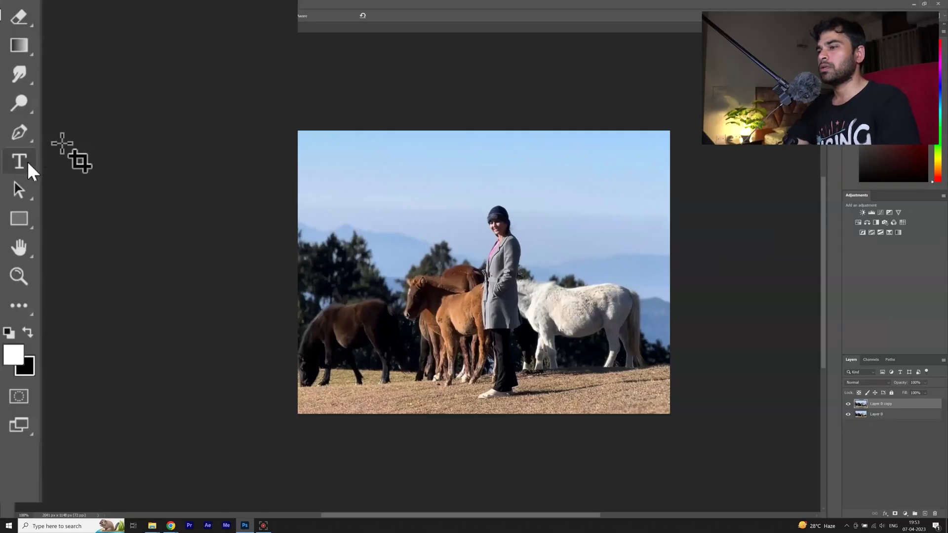
Add a horizontal text layer reading "Parashar Lake" over the photo.
right_click(28, 161)
left_click(99, 159)
left_click(288, 274)
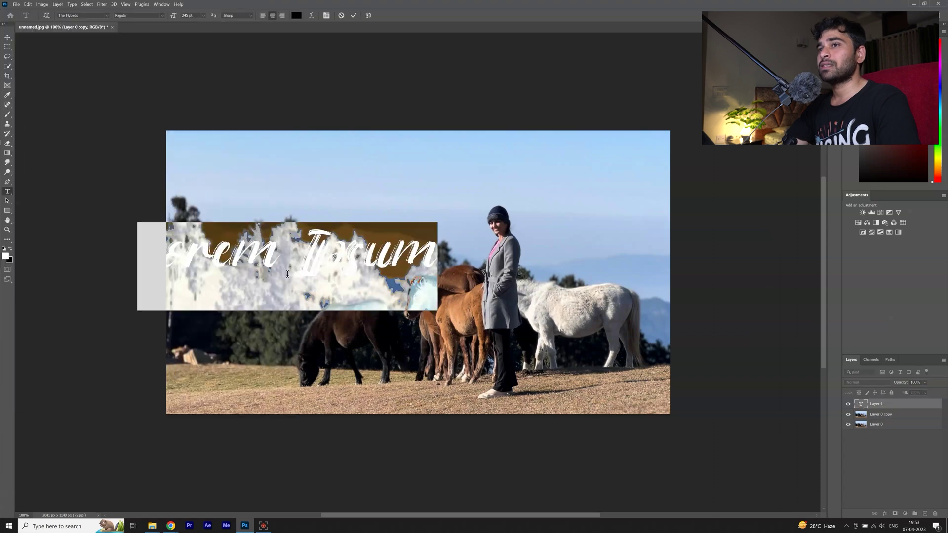
key("BackSpace")
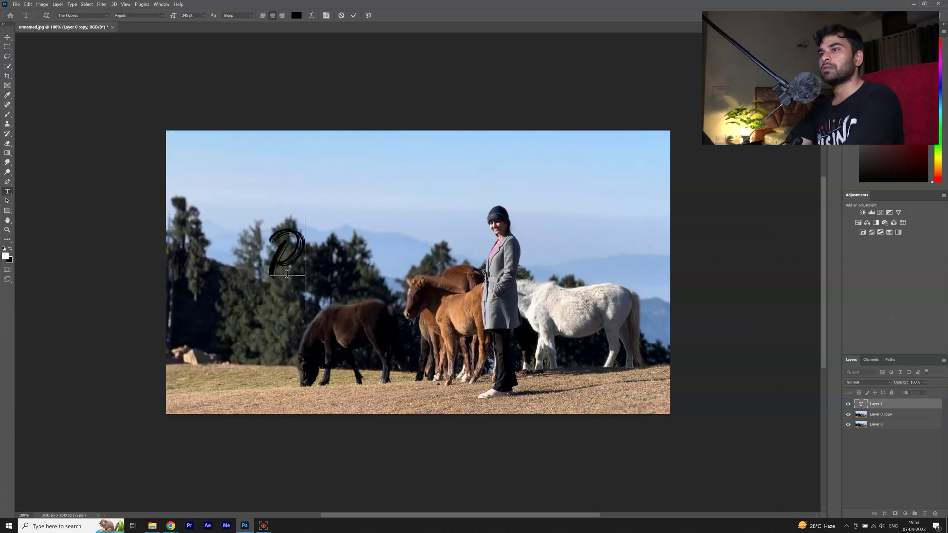
type("Parashar Lake")
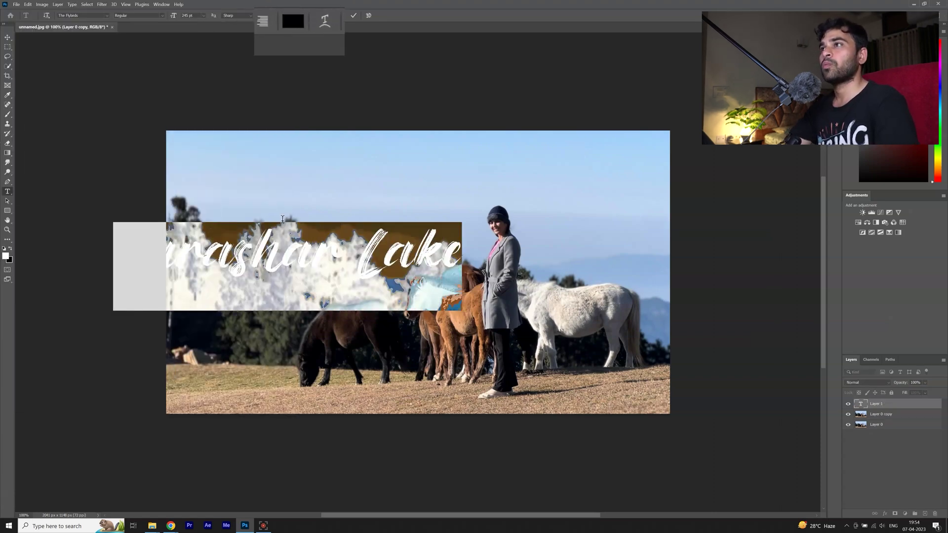
Set the "Parashar Lake" text colour to white (#ffffff) and commit the text.
left_click(296, 16)
left_click(106, 39)
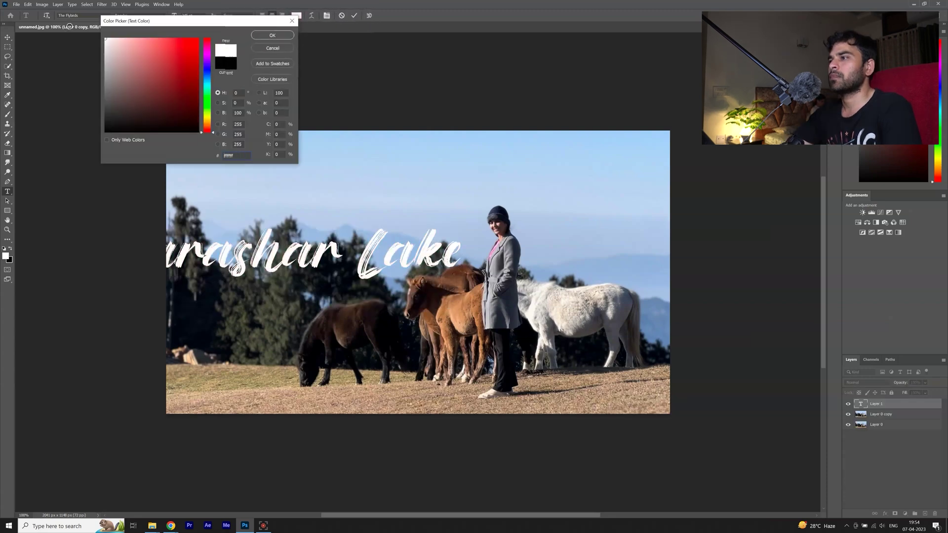
left_click(291, 36)
left_click(355, 15)
Move the "Parashar Lake" title up into the sky, centred horizontally on the photo and just overlapping the woman's hat.
key("v")
left_click_drag(317, 260, 431, 201)
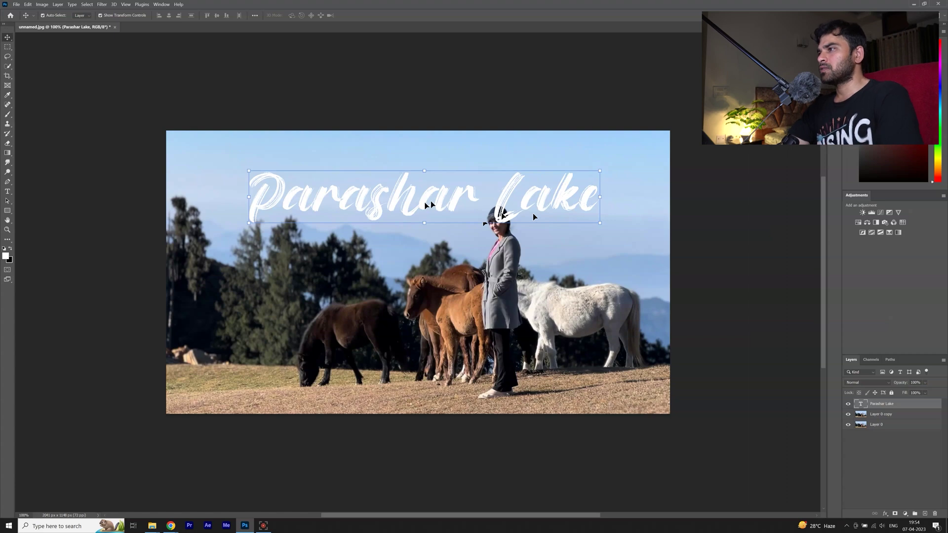
left_click_drag(423, 206, 418, 204)
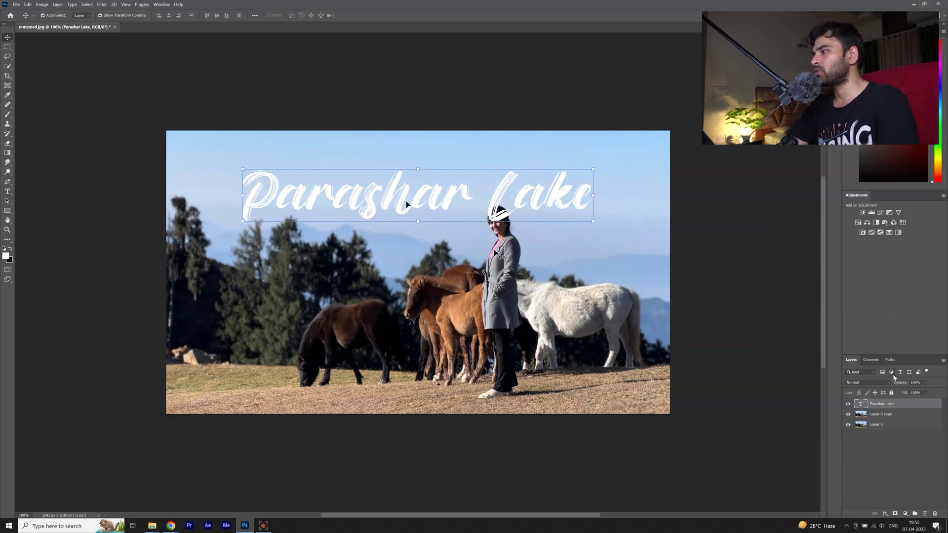
Add a Color Lookup adjustment layer with a vivid, high-contrast look above the title and set its opacity to 24%.
left_click(905, 513)
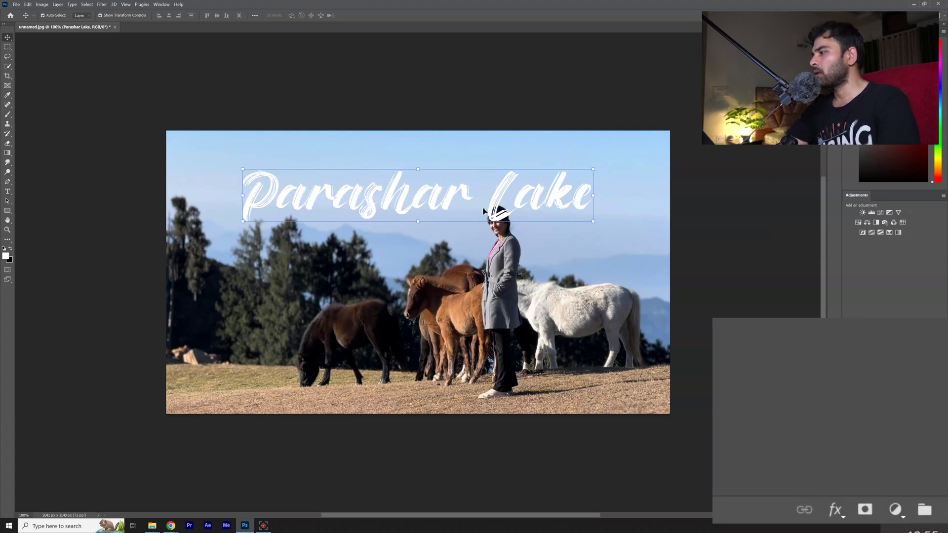
left_click(838, 456)
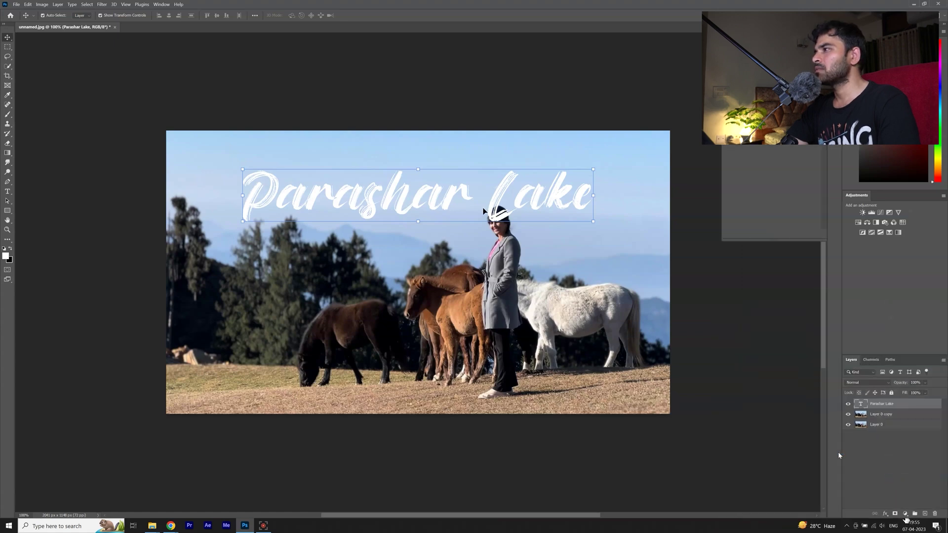
left_click(780, 144)
left_click(706, 174)
double_click(698, 172)
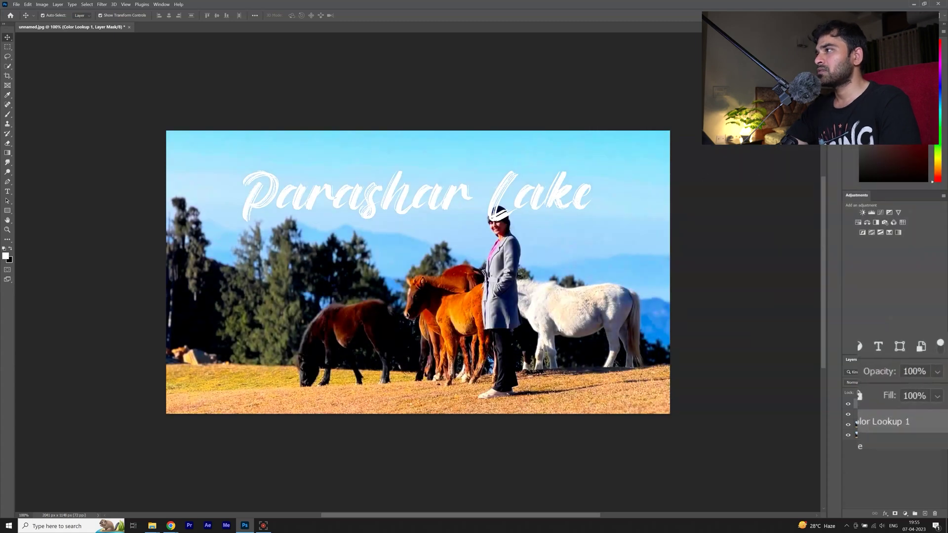
mouse_move(891, 368)
left_mouse_down()
mouse_move(855, 376)
mouse_move(894, 375)
left_mouse_up()
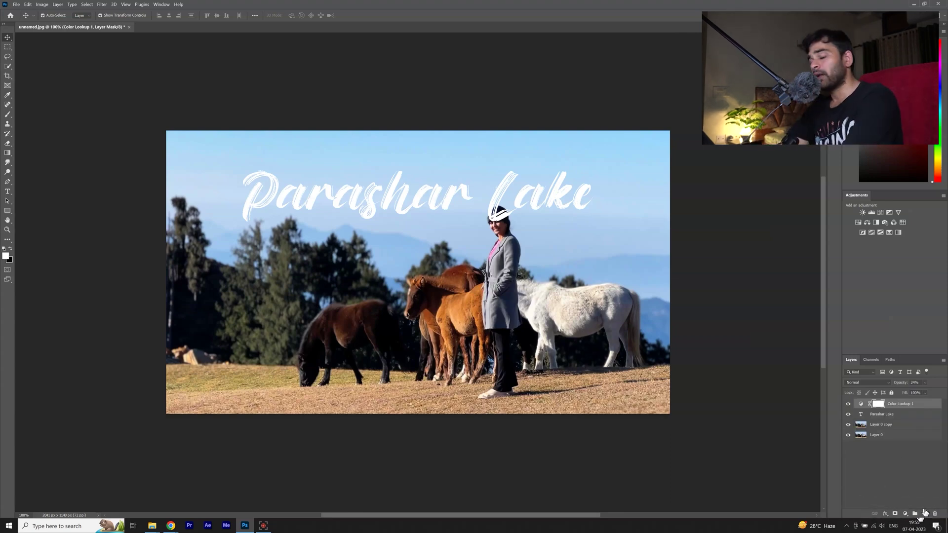
Create a new layer on top and prepare a black brush enlarged to 1100 px with 0% hardness.
left_click(925, 514)
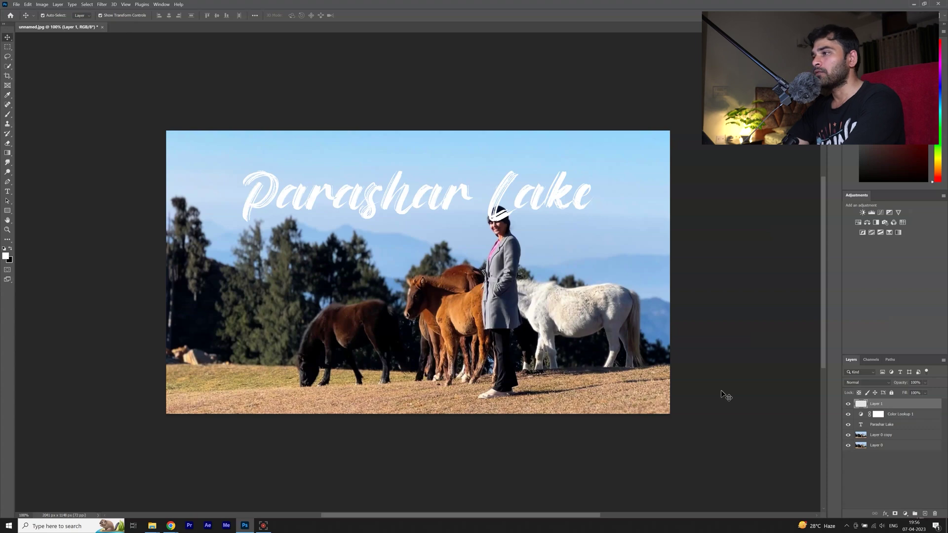
key("ctrl+minus")
key("ctrl+minus")
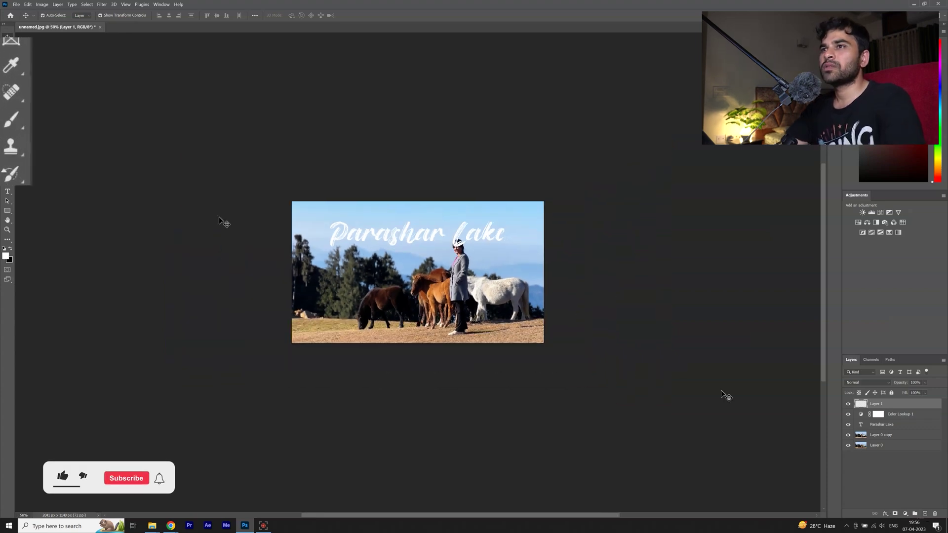
left_click(12, 120)
key("bracketright")
key("bracketright")
key("bracketright")
key("bracketright")
key("bracketright")
key("bracketright")
key("bracketright")
key("bracketright")
key("bracketright")
key("bracketright")
key("bracketright")
key("bracketright")
left_click(10, 248)
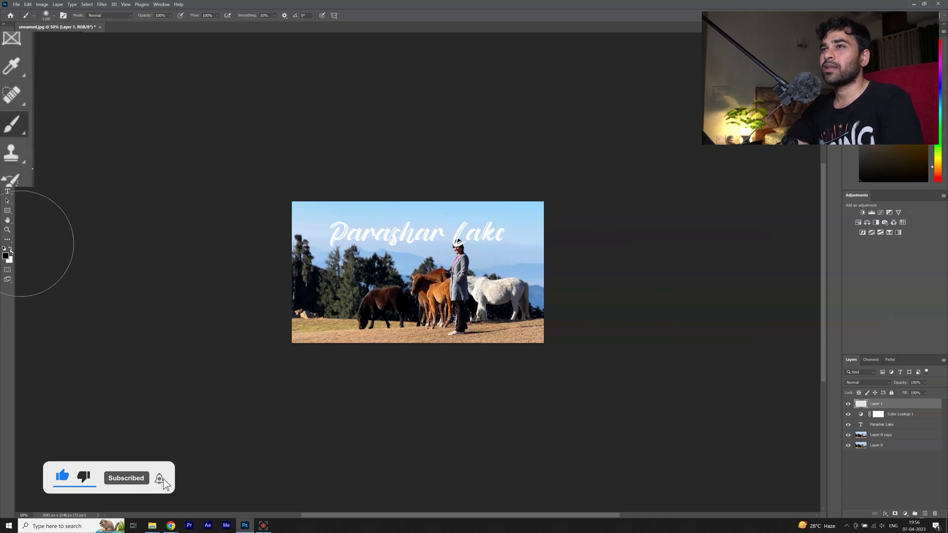
left_click(54, 15)
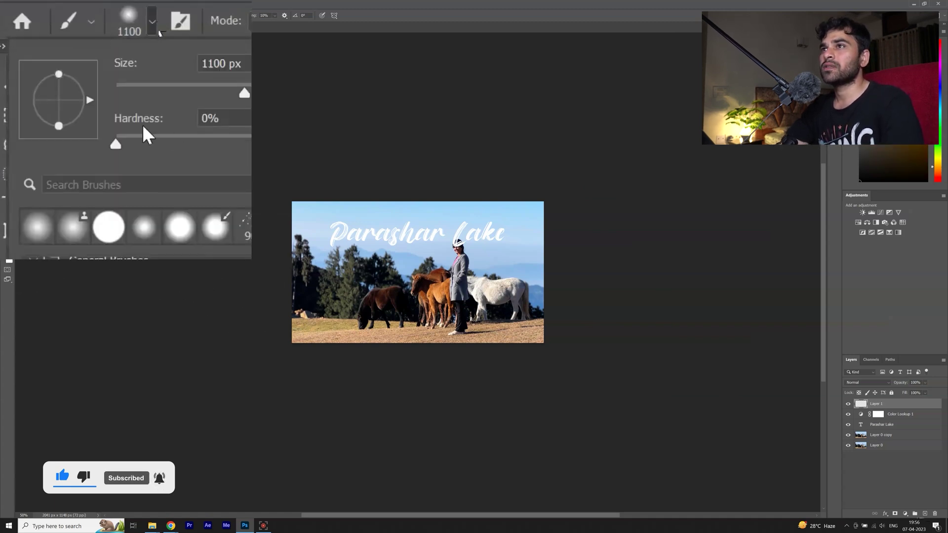
left_click(207, 306)
Paint soft black shading around the photo's lower edges and reduce the shading layer's opacity.
mouse_move(218, 307)
left_mouse_down()
mouse_move(238, 380)
mouse_move(295, 412)
mouse_move(338, 422)
mouse_move(488, 401)
left_mouse_up()
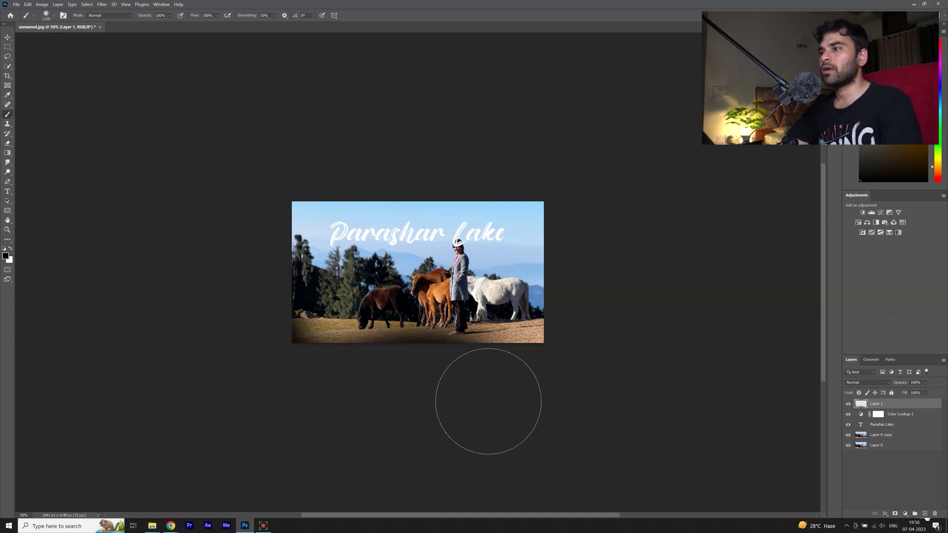
key("ctrl+z")
mouse_move(371, 407)
left_mouse_down()
mouse_move(568, 400)
mouse_move(609, 340)
left_mouse_up()
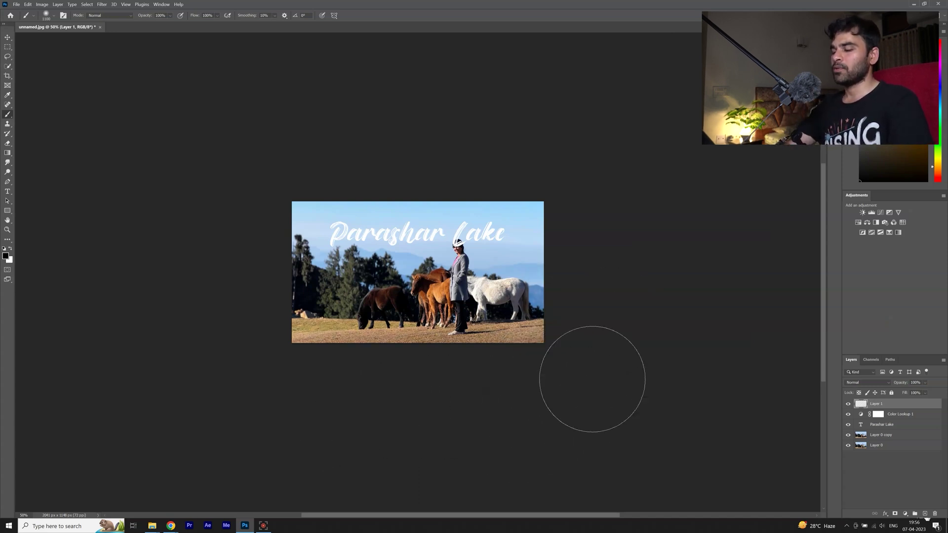
mouse_move(903, 385)
left_mouse_down()
mouse_move(883, 388)
mouse_move(895, 388)
left_mouse_up()
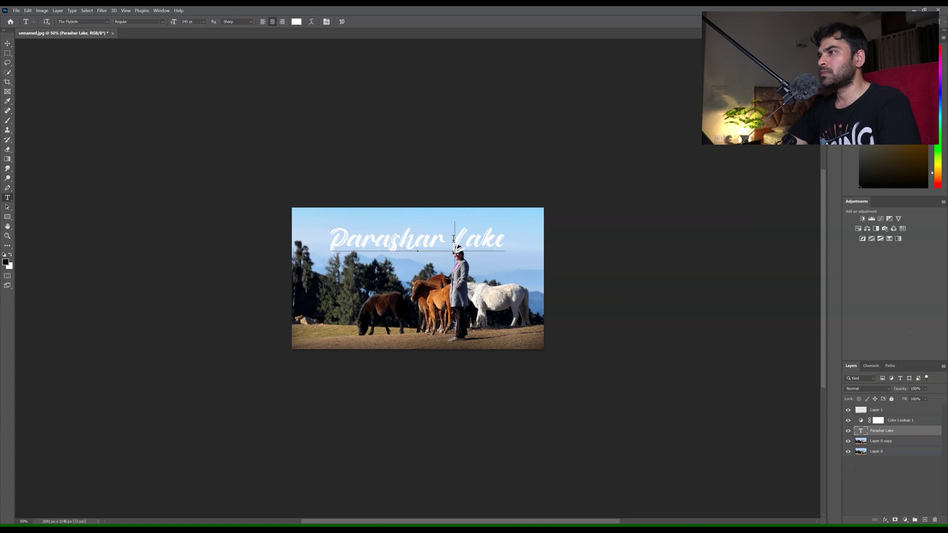
Split the "Parashar Lake" title into two lines, with "Lake" on the second line.
left_click(454, 238)
key("BackSpace")
key("Return")
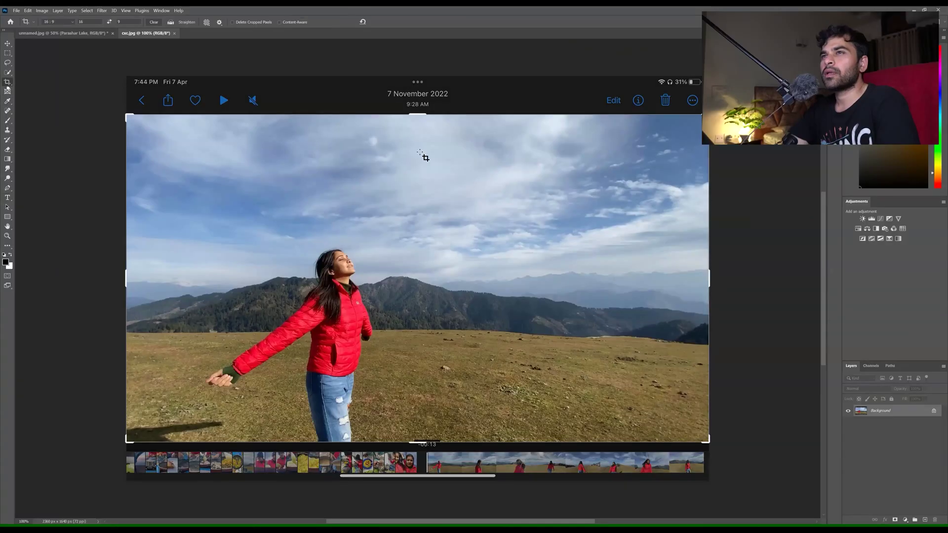
Crop the photo of the woman in the red jacket at 16:9 to remove the gallery interface, and duplicate its layer.
mouse_move(127, 274)
left_mouse_down()
mouse_move(158, 259)
mouse_move(182, 275)
mouse_move(141, 271)
left_mouse_up()
left_click_drag(417, 302, 415, 298)
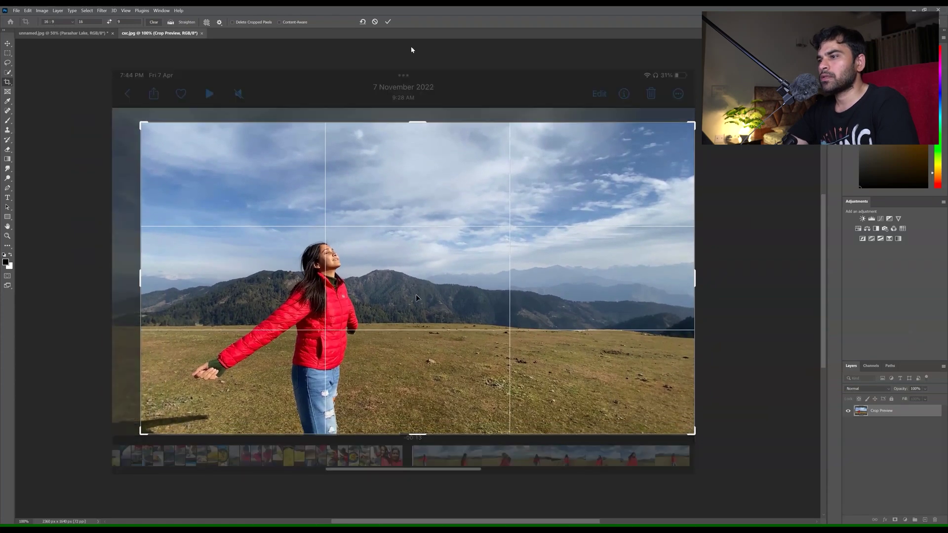
left_click(388, 22)
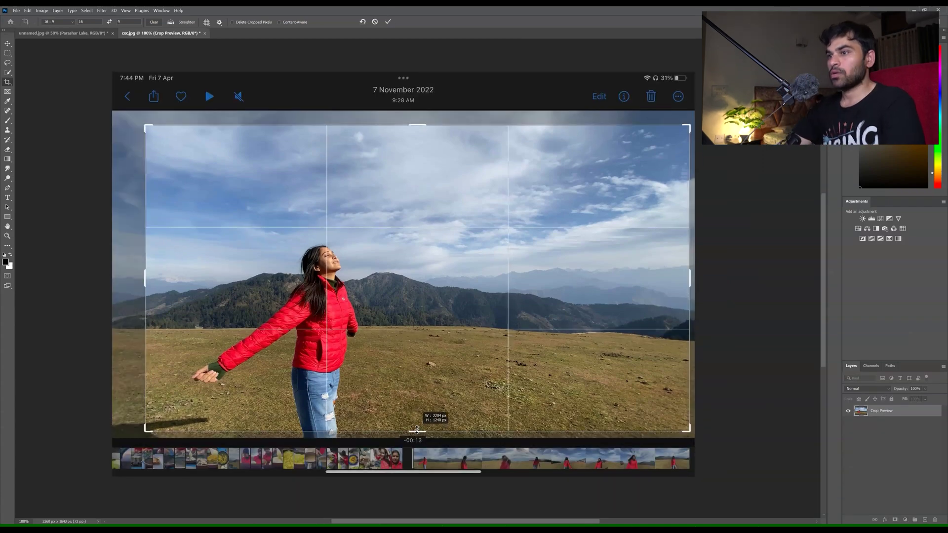
left_click_drag(416, 430, 417, 432)
left_click(388, 22)
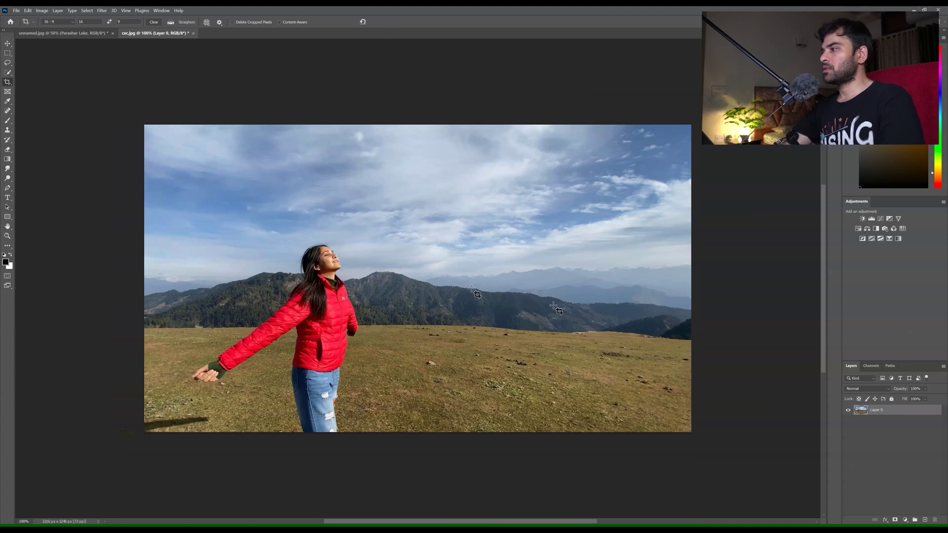
key("ctrl+j")
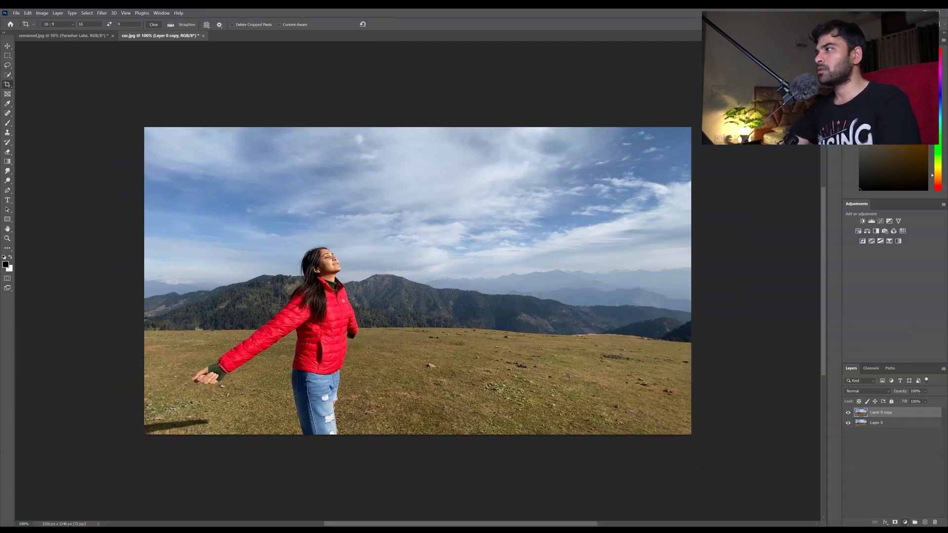
Add a Levels adjustment layer above the duplicated photo and adjust its tonal input sliders.
left_click(872, 221)
left_click_drag(817, 192, 813, 192)
left_click_drag(739, 192, 736, 192)
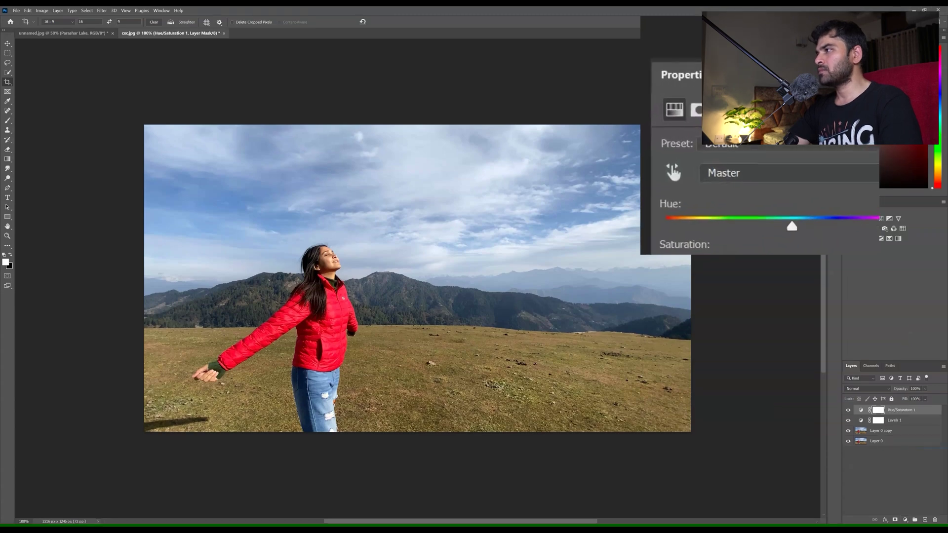
Make the grass greener by sampling its Yellows for the Hue/Saturation adjustment and altering that colour range.
left_click(639, 400)
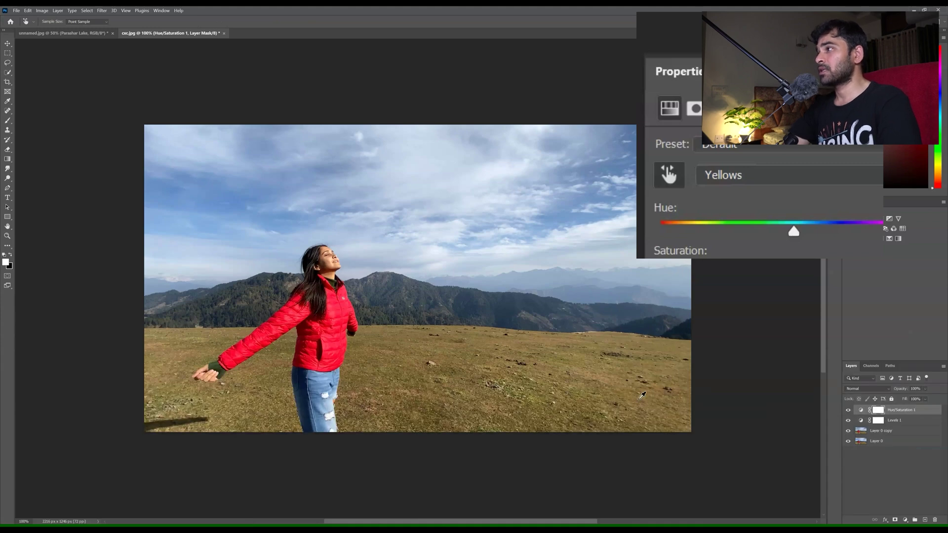
left_click_drag(642, 395, 661, 396)
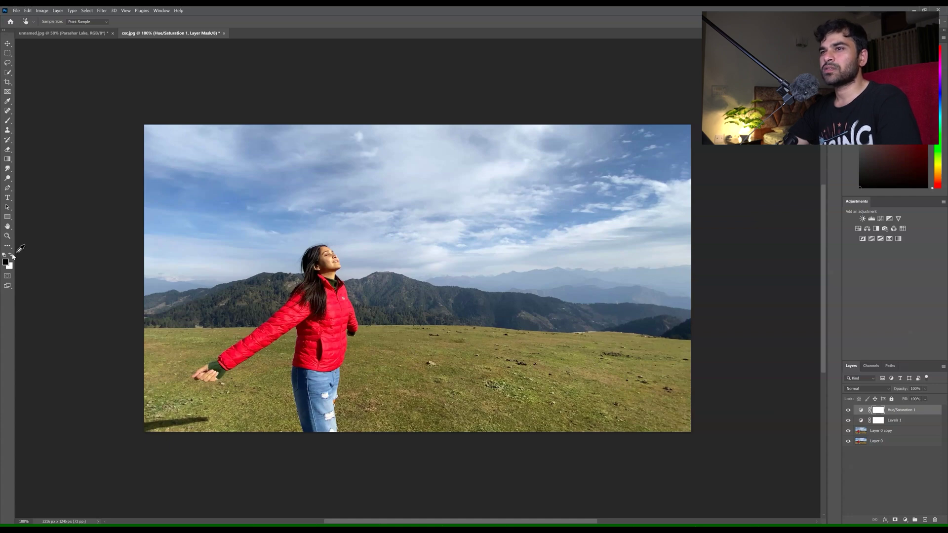
Paint black with a smaller brush on the Hue/Saturation mask over the sky and hills, limiting the adjustment to the grass.
left_click(7, 121)
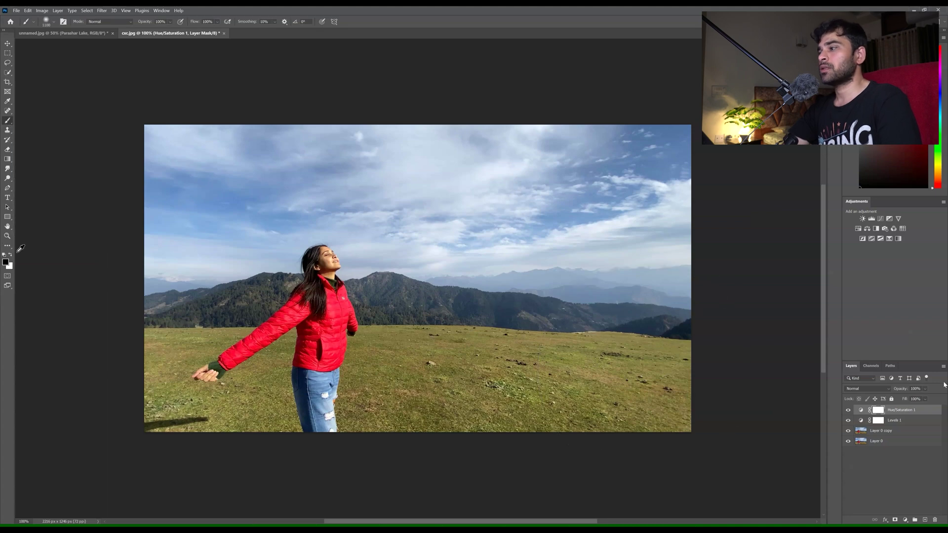
key("bracketleft")
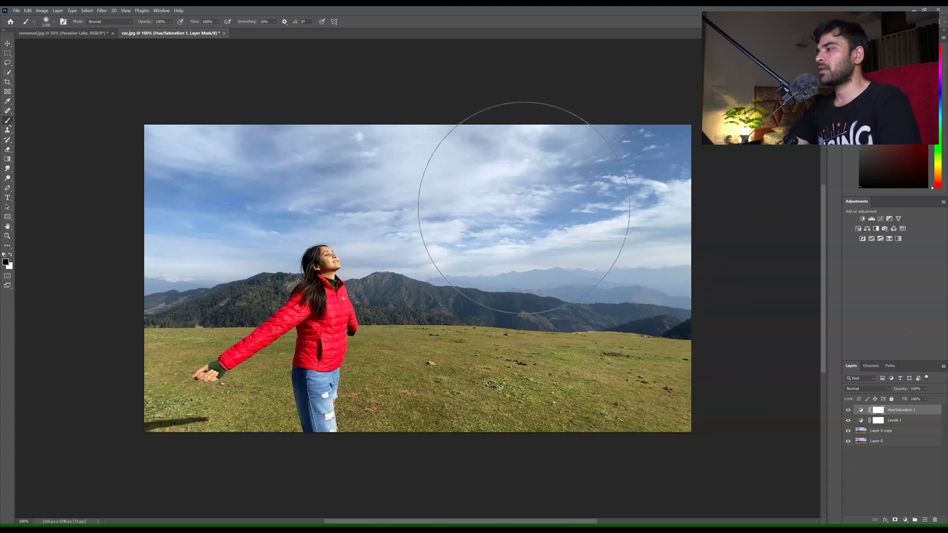
key("bracketleft")
key("bracketleft")
key("bracketleft")
key("bracketleft")
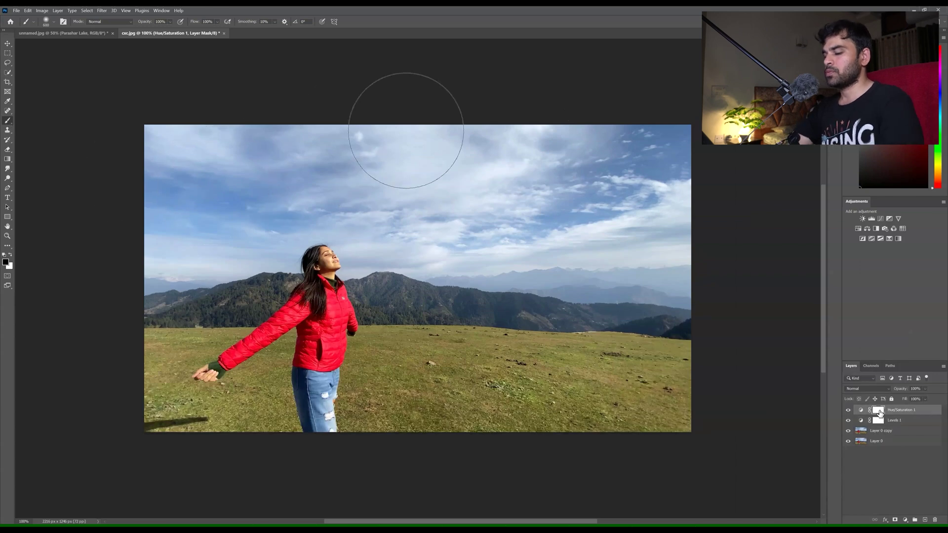
mouse_move(675, 237)
left_mouse_down()
mouse_move(539, 200)
mouse_move(437, 199)
mouse_move(167, 230)
mouse_move(197, 172)
mouse_move(180, 164)
mouse_move(207, 150)
mouse_move(326, 138)
mouse_move(567, 152)
mouse_move(694, 139)
left_mouse_up()
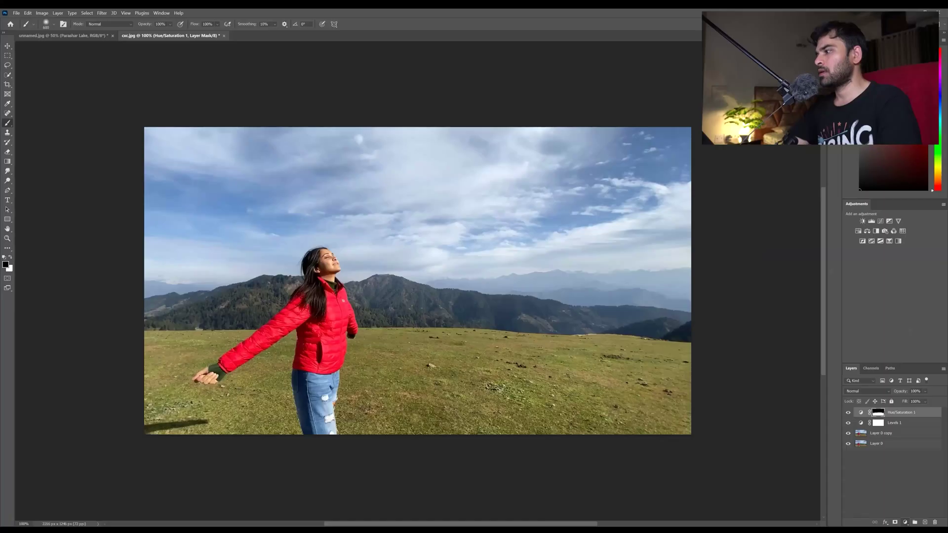
Add a second Hue/Saturation adjustment layer and set the hue of the Blues to +2.
left_click(899, 449)
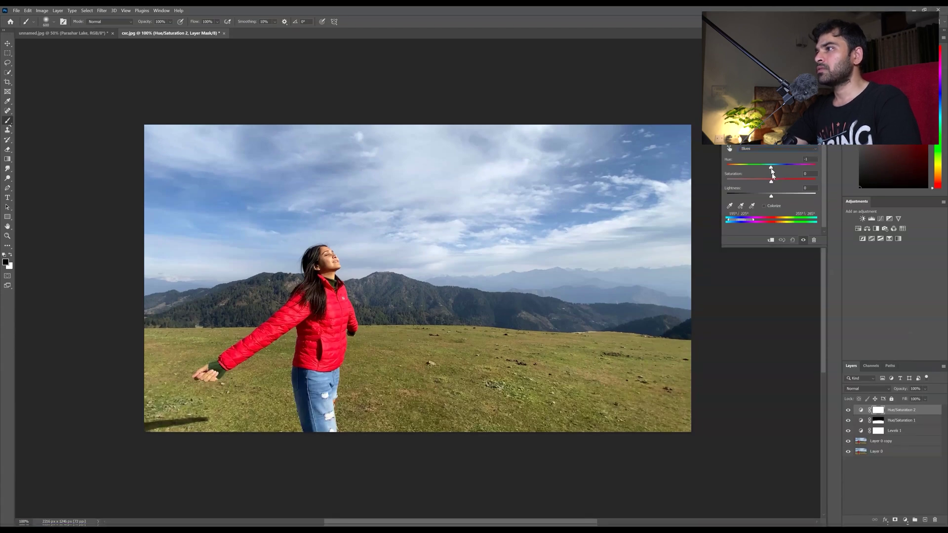
mouse_move(772, 172)
left_mouse_down()
mouse_move(781, 169)
mouse_move(770, 169)
left_mouse_up()
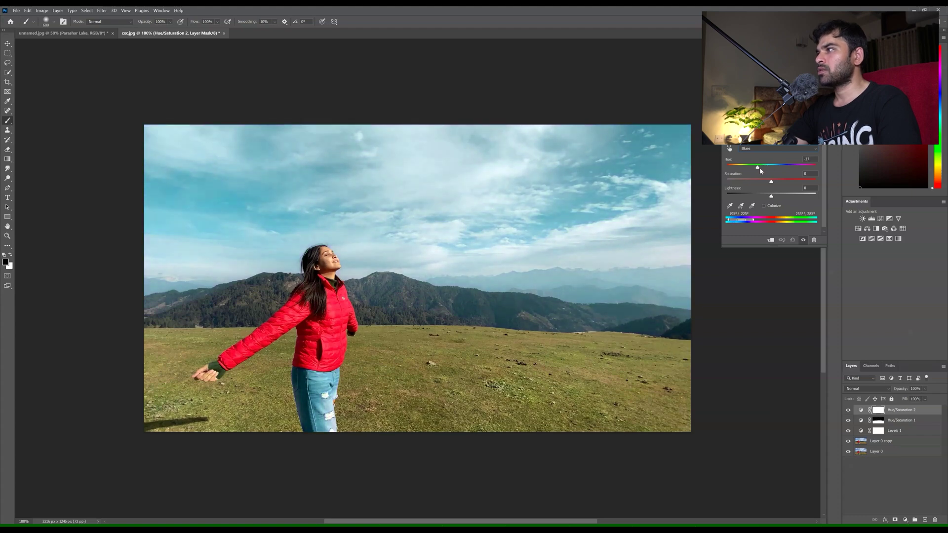
left_click_drag(771, 168, 773, 168)
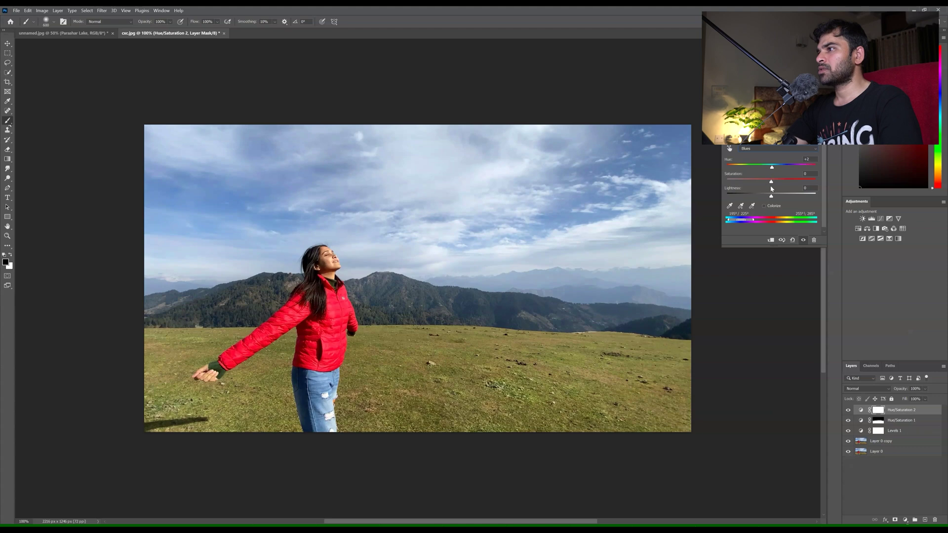
Raise the Blues saturation to +32 in the second Hue/Saturation adjustment and close its properties.
left_click_drag(777, 182, 792, 185)
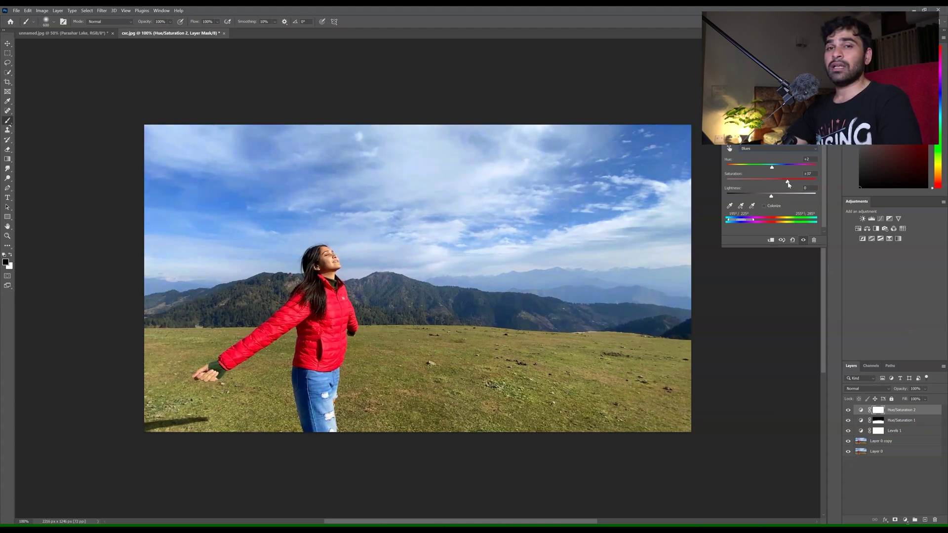
left_click_drag(789, 185, 788, 183)
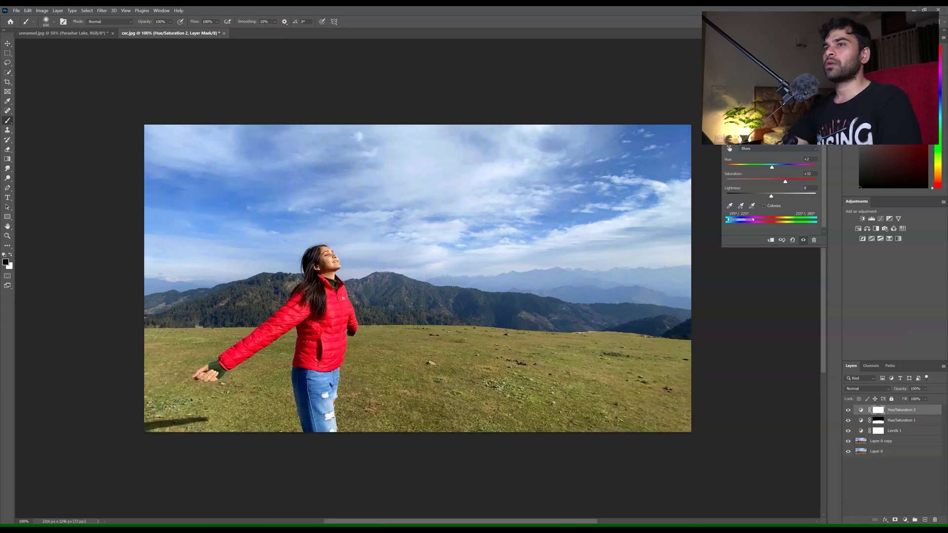
left_click(834, 224)
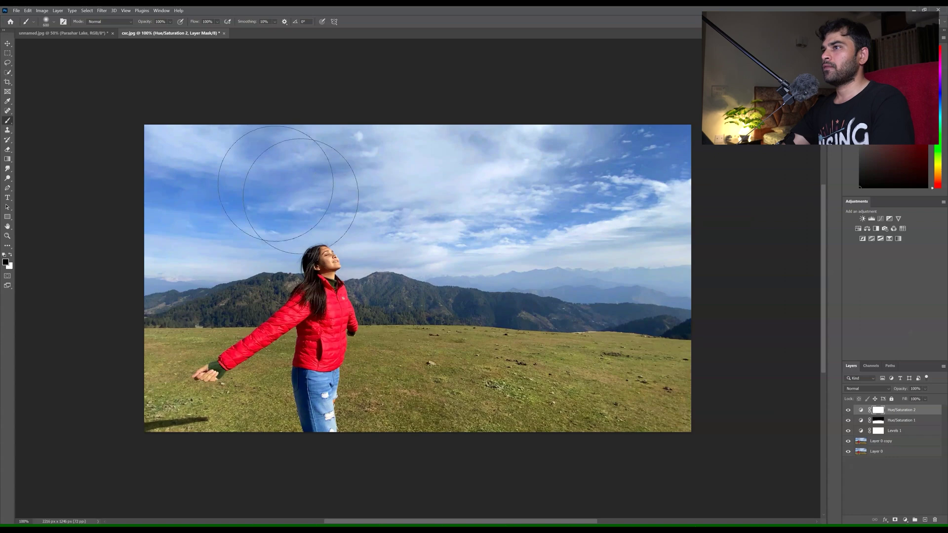
Add the title text "Parashar Lake" in the brush-style font across the upper sky of the photo.
left_click(8, 199)
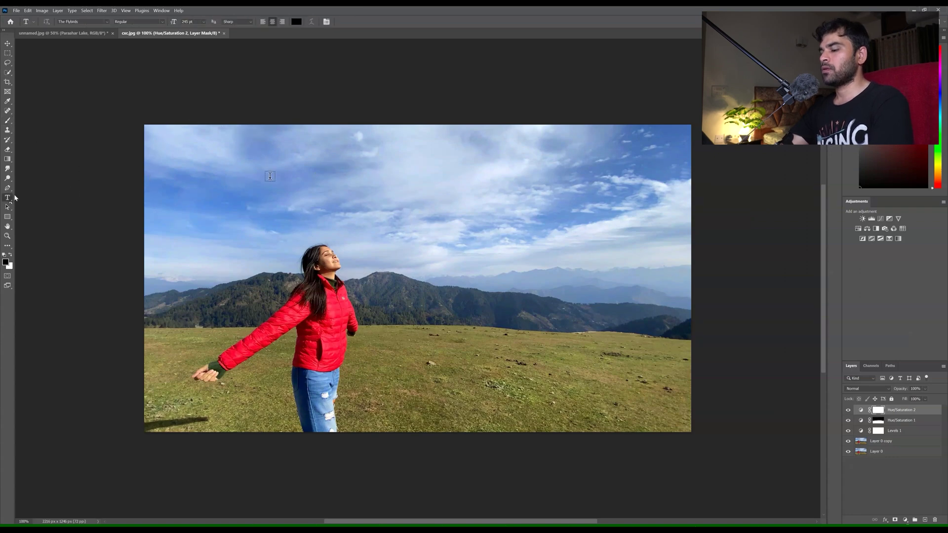
left_click(403, 166)
type("P")
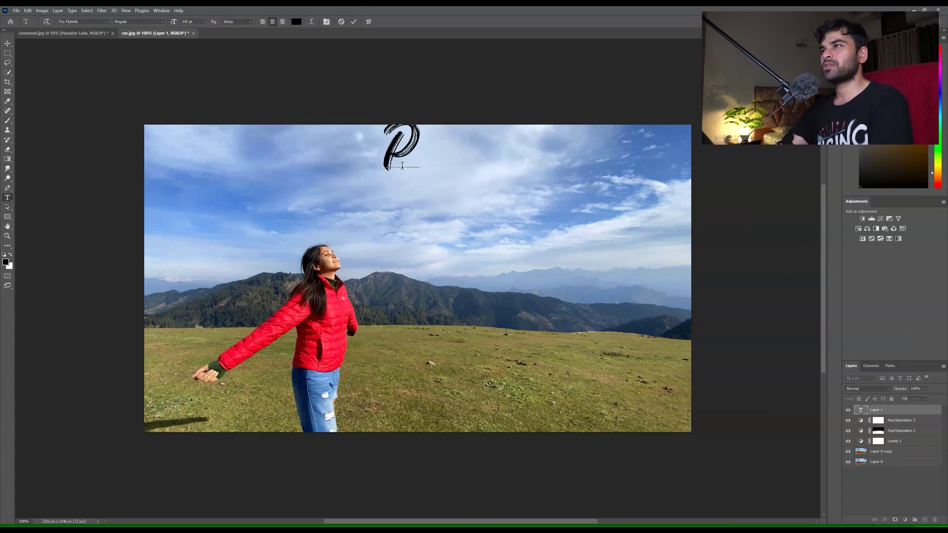
type("arashar")
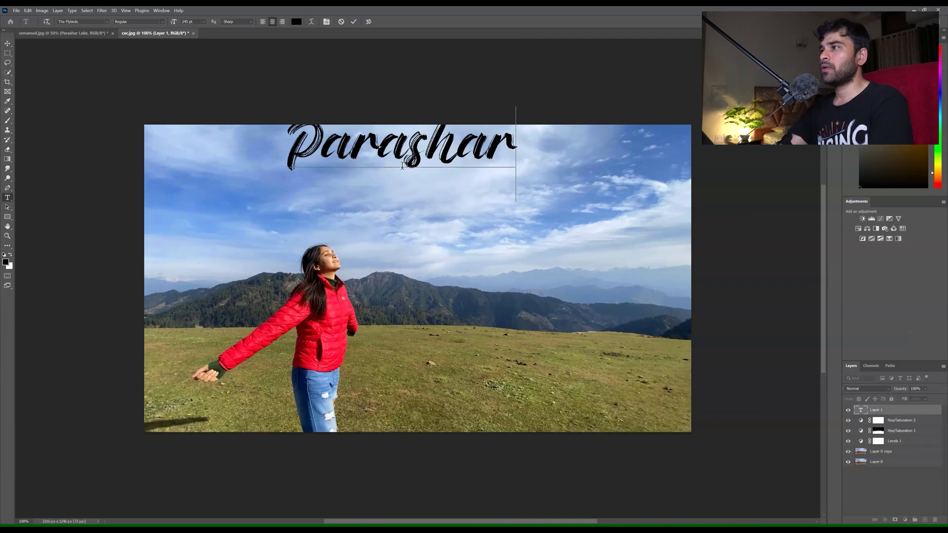
type("Lake")
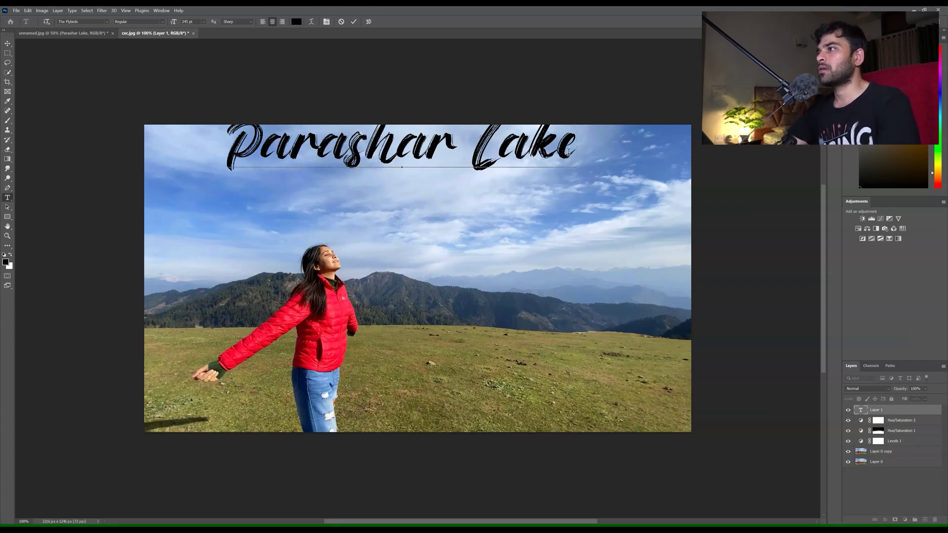
Change the title text's colour to white (ffffff).
left_click_drag(566, 153, 226, 145)
left_click(296, 21)
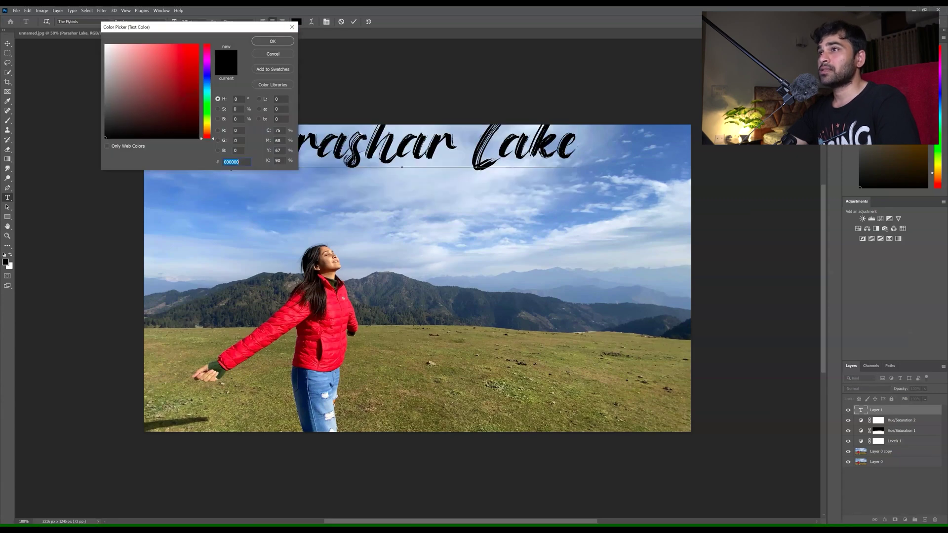
type("ffffff")
left_click(273, 41)
left_click(356, 23)
Move the title down into the sky above the woman and format it in black (000000) at 292 pt.
key("v")
left_click_drag(390, 151, 390, 227)
left_click(7, 198)
left_click_drag(210, 223, 627, 224)
left_click(296, 21)
type("000000")
left_click(273, 41)
left_click(353, 22)
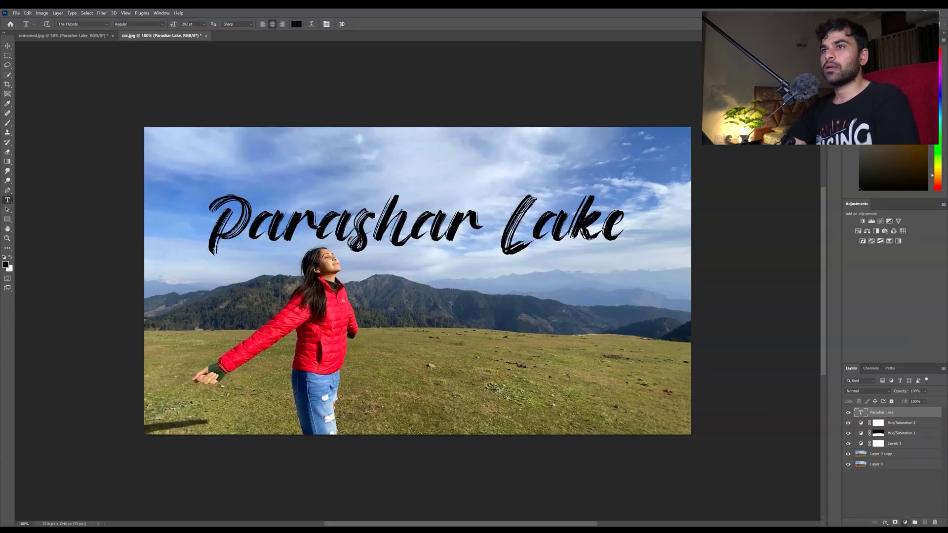
Create a new layer above the title and darken the photo's bottom edge with strokes of a large soft black brush.
key("ctrl+shift+alt+n")
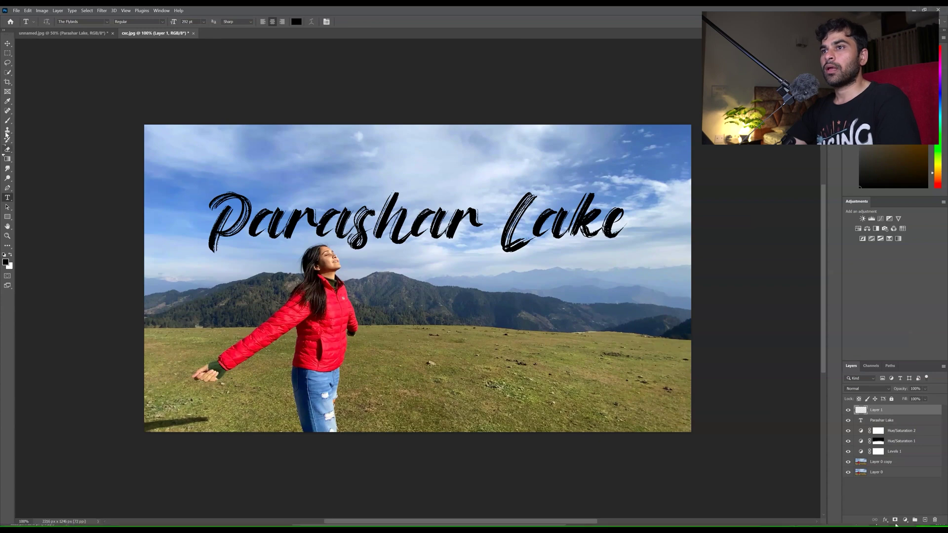
left_click(7, 120)
key("ctrl+minus")
key("ctrl+minus")
key("ctrl+minus")
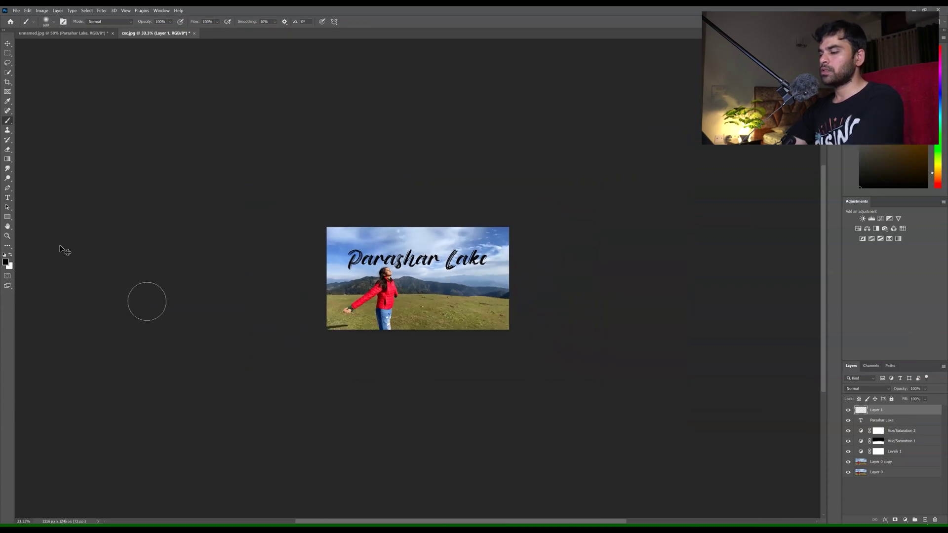
key("bracketright")
key("bracketright")
key("bracketright")
key("bracketright")
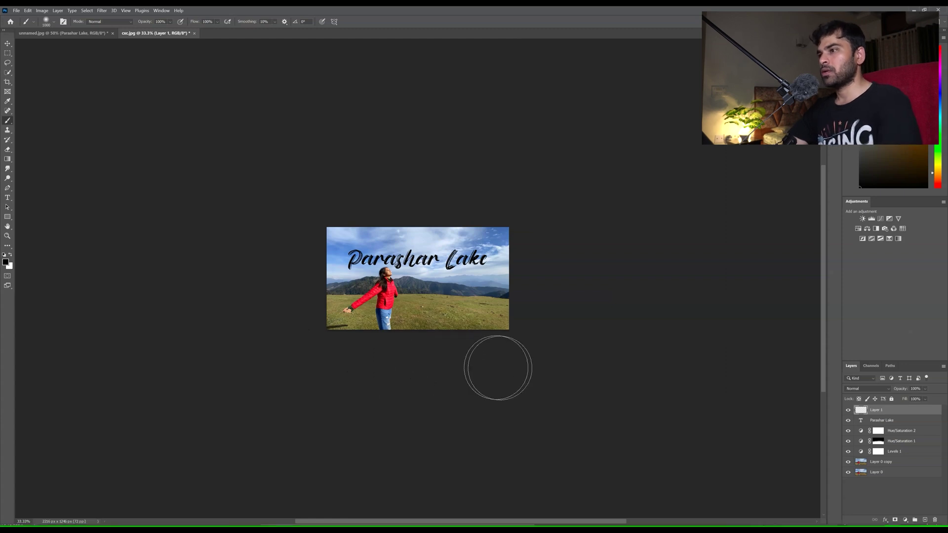
mouse_move(498, 368)
left_mouse_down()
mouse_move(547, 342)
mouse_move(547, 323)
mouse_move(541, 351)
mouse_move(493, 367)
mouse_move(359, 369)
left_mouse_up()
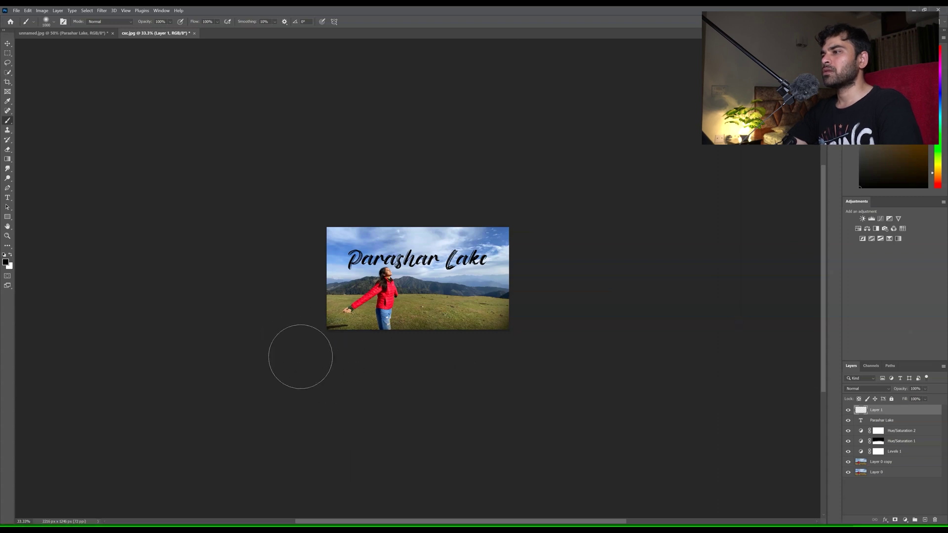
left_click_drag(394, 364, 421, 366)
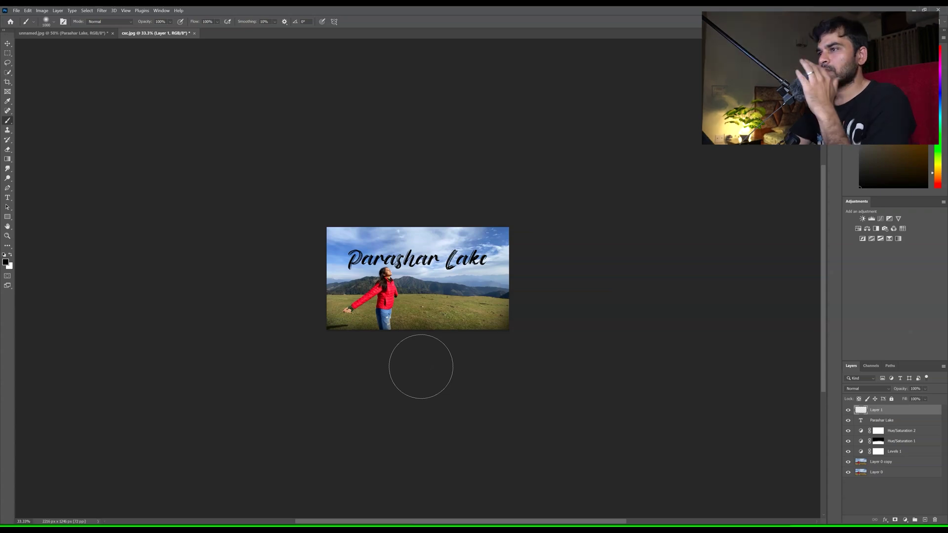
Move the title down so it overlaps the woman's head and add a layer mask to it.
key("ctrl+0")
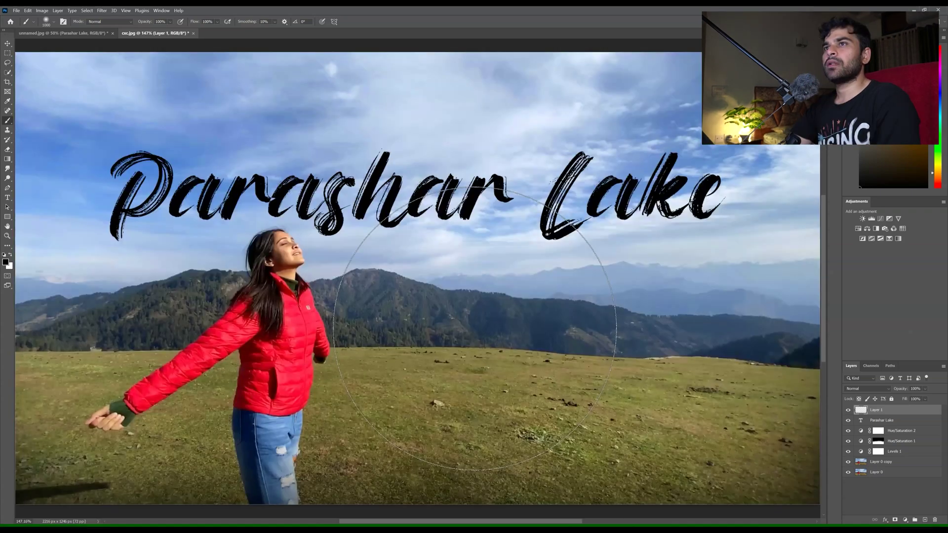
left_click(8, 44)
left_click_drag(344, 202, 344, 256)
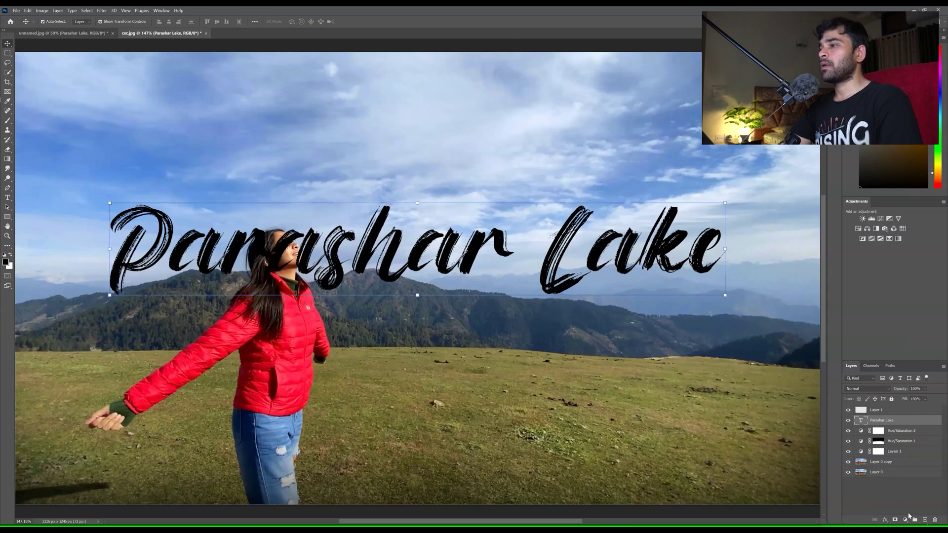
left_click(896, 521)
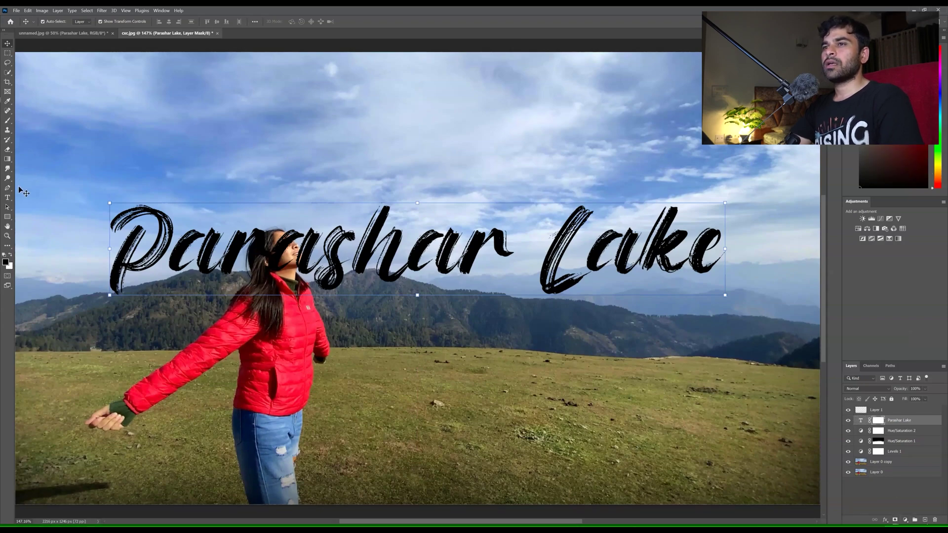
Paint black with a much smaller brush on the title's mask, hiding the lettering that covers the woman's head.
left_click(8, 120)
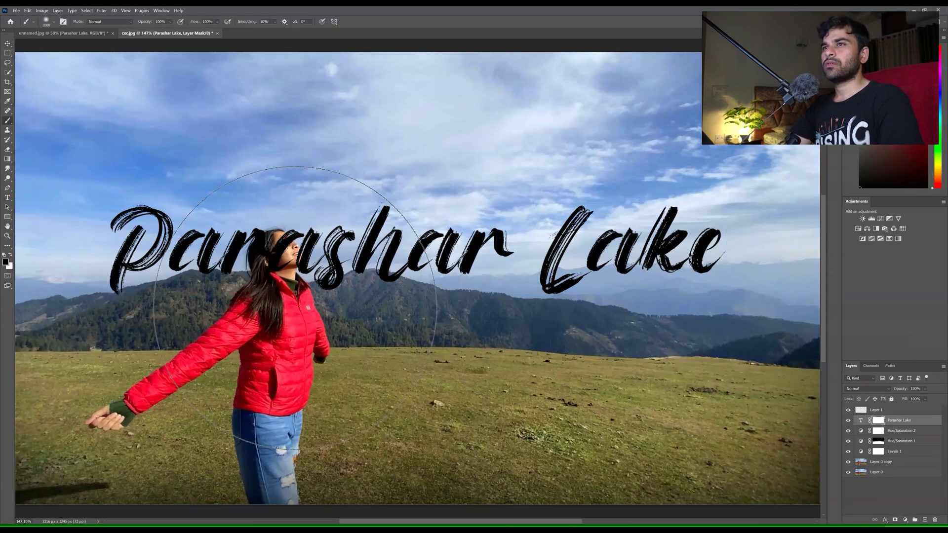
key("bracketleft")
key("bracketleft")
key("bracketleft")
key("bracketleft")
key("bracketleft")
key("bracketleft")
key("bracketleft")
key("bracketleft")
mouse_move(270, 276)
left_mouse_down()
mouse_move(304, 250)
mouse_move(278, 261)
left_mouse_up()
key("bracketleft")
key("bracketleft")
key("bracketleft")
key("ctrl+z")
key("ctrl+z")
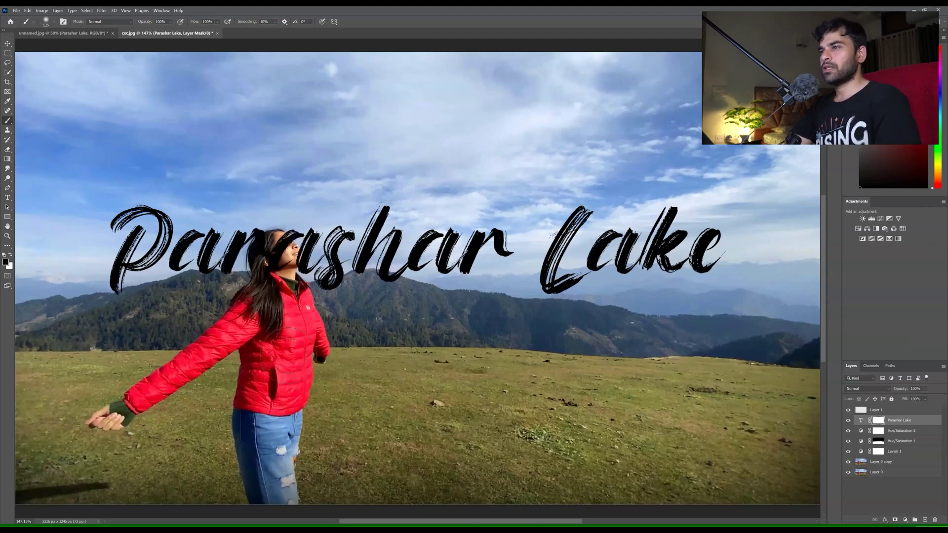
mouse_move(278, 264)
left_mouse_down()
mouse_move(284, 245)
mouse_move(270, 257)
mouse_move(273, 242)
left_mouse_up()
Paint white with a larger brush on the title's mask to restore the hidden lettering over the woman's head.
key("ctrl+minus")
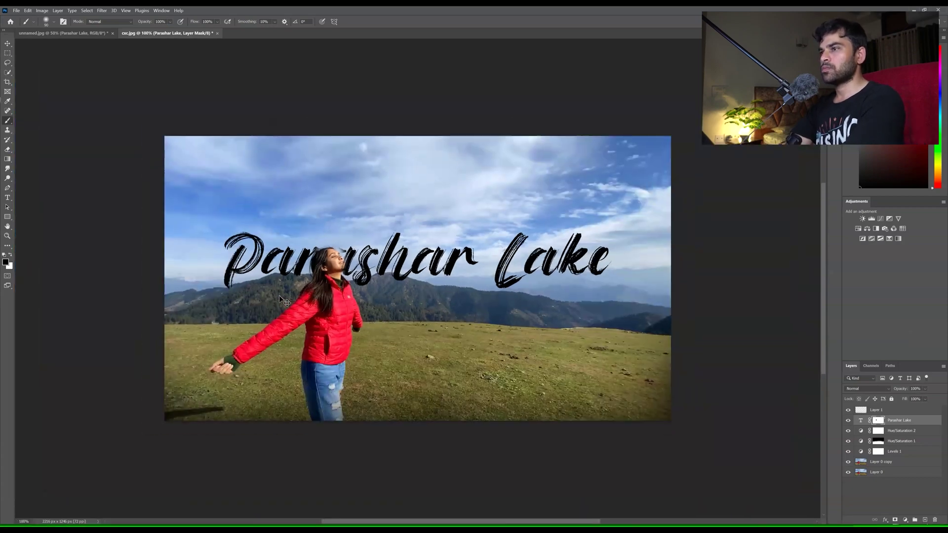
key("ctrl+minus")
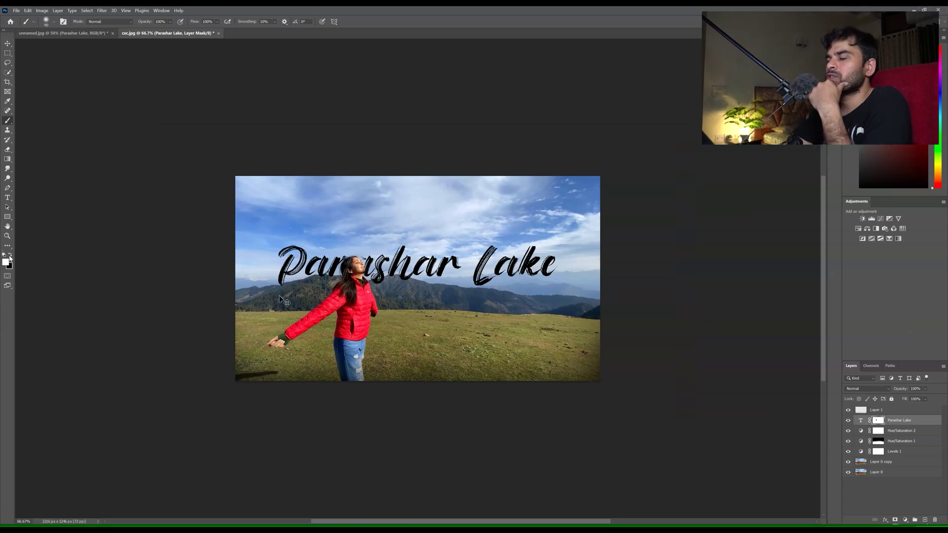
key("bracketright")
key("bracketright")
key("bracketright")
key("bracketright")
key("bracketright")
key("bracketright")
key("bracketright")
key("bracketright")
key("bracketright")
key("bracketright")
key("bracketright")
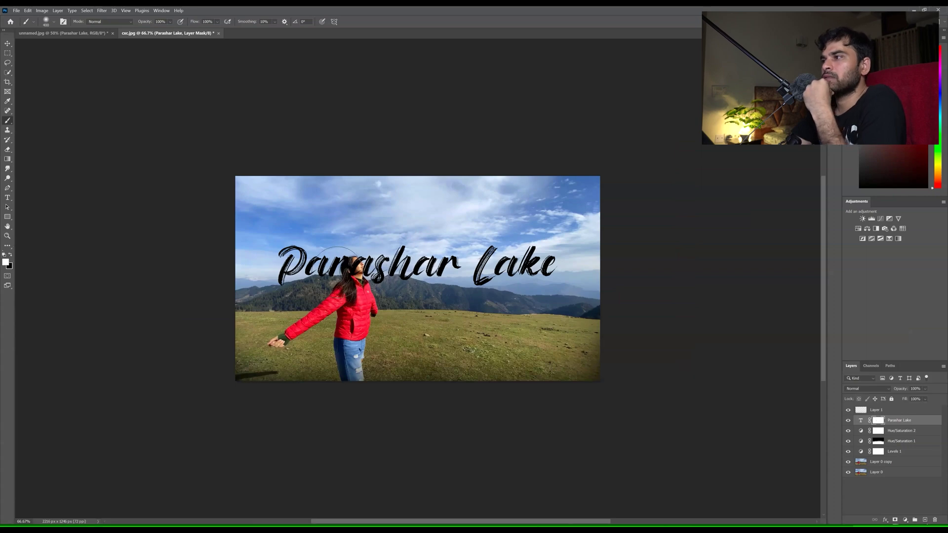
Move the title back up into the sky above the woman's head and deselect the layers.
left_click(8, 44)
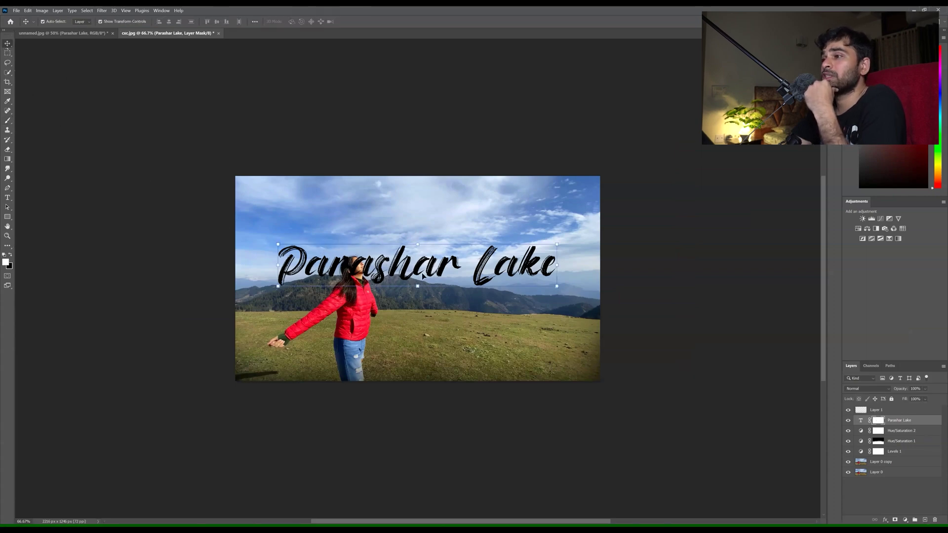
left_click_drag(404, 276, 404, 250)
left_click(901, 441)
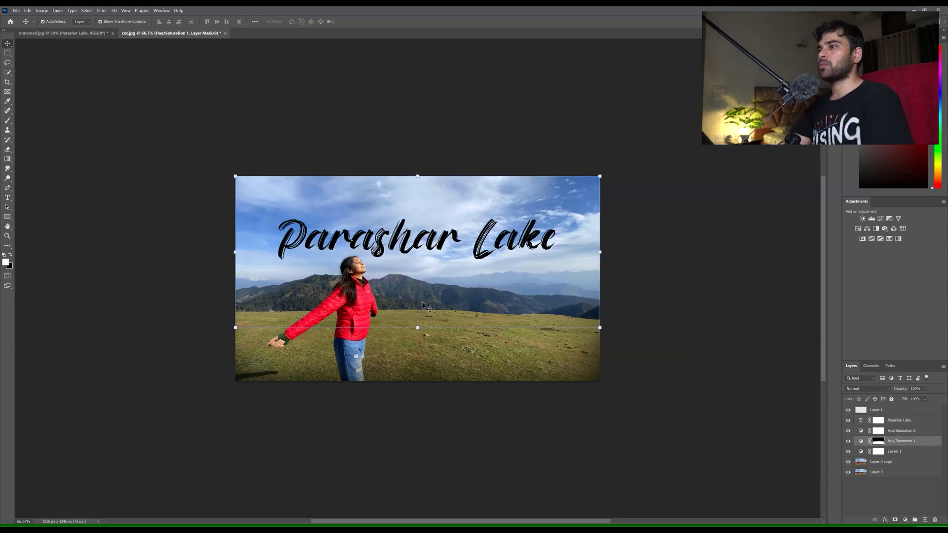
left_click(389, 134)
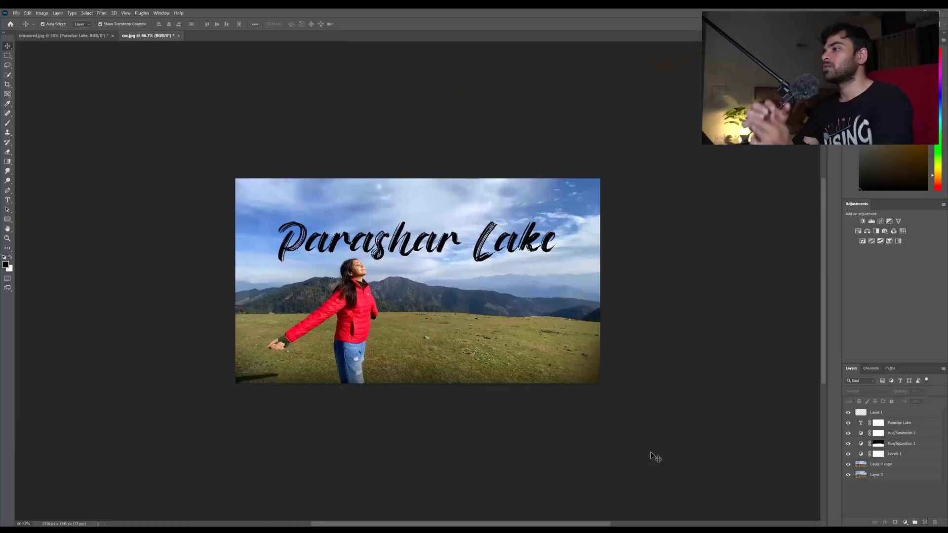
Switch to unnamed.jpg and remove the line break in its title so "Parashar Lake" runs on one line.
left_click(95, 39)
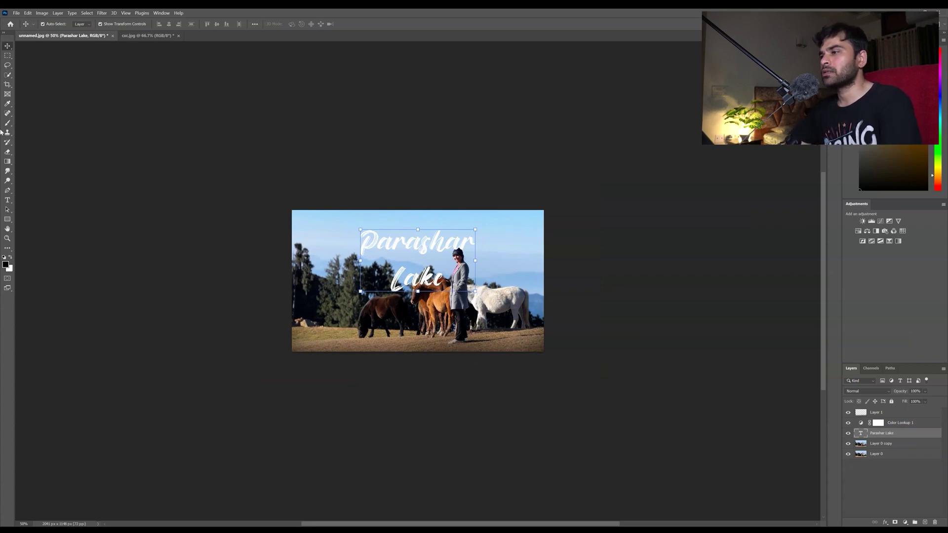
left_click(7, 201)
left_click(393, 288)
key("BackSpace")
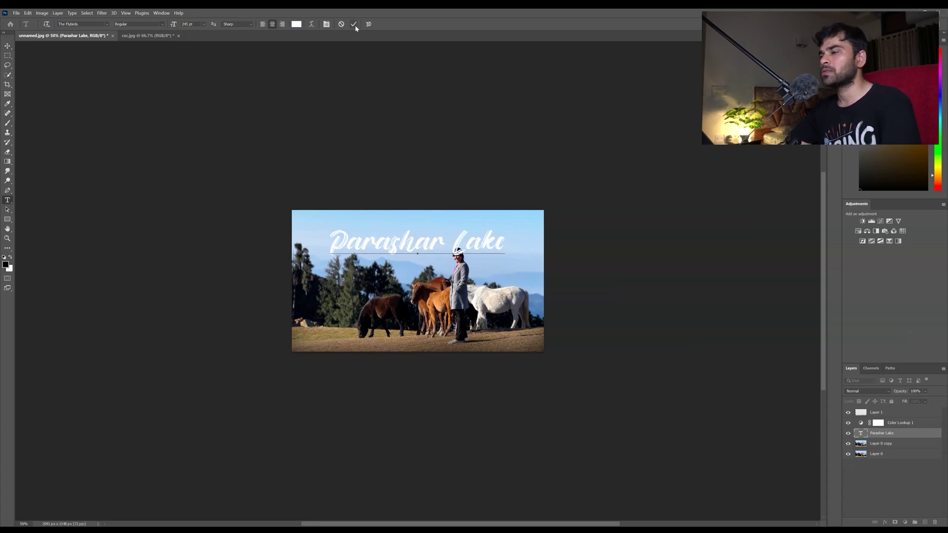
Set the horse photo's title to black (000000) and enlarge it to 269 pt.
left_click_drag(504, 241, 337, 226)
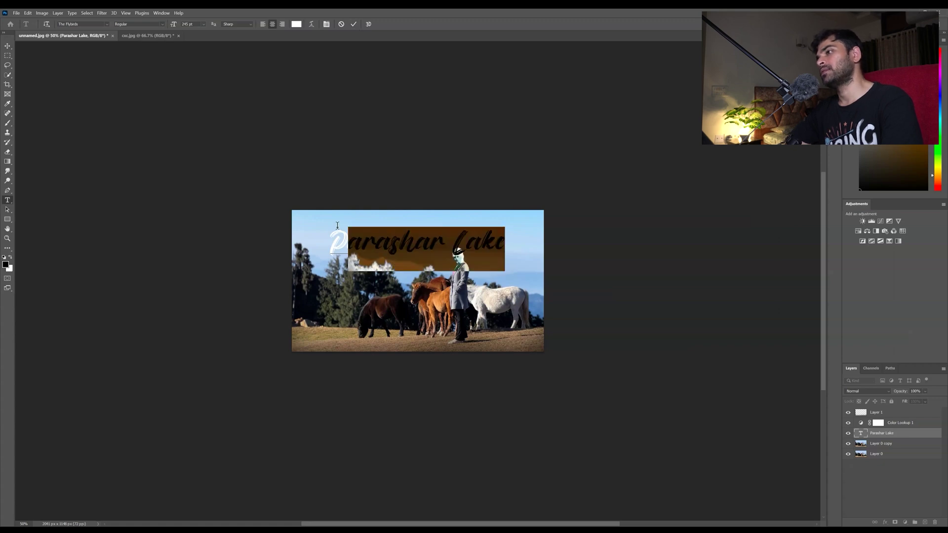
left_click(297, 24)
left_click_drag(166, 84, 106, 141)
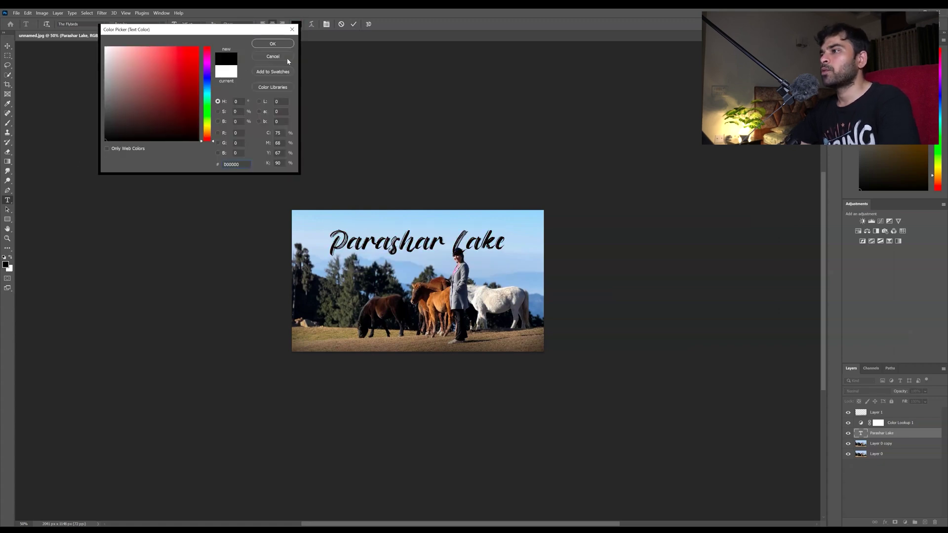
left_click(273, 44)
left_click_drag(174, 25, 183, 27)
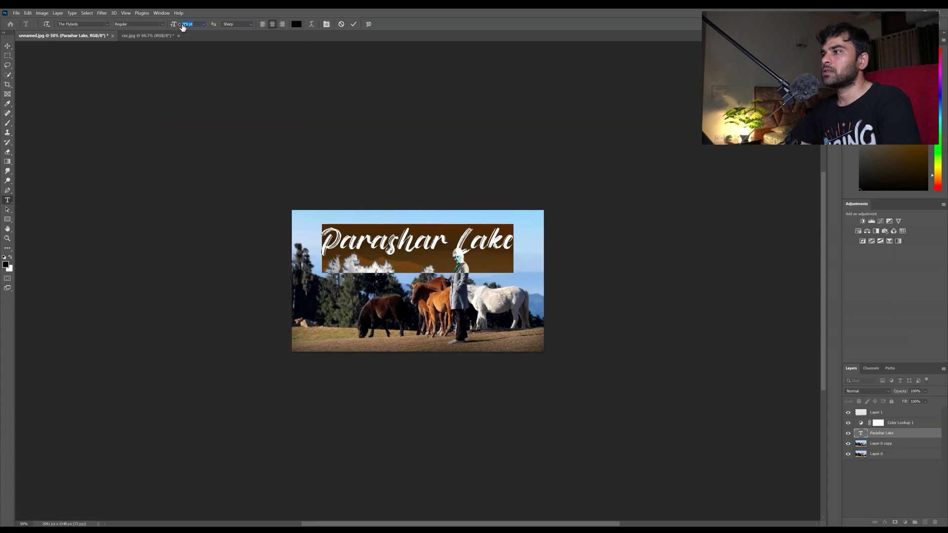
left_click(354, 24)
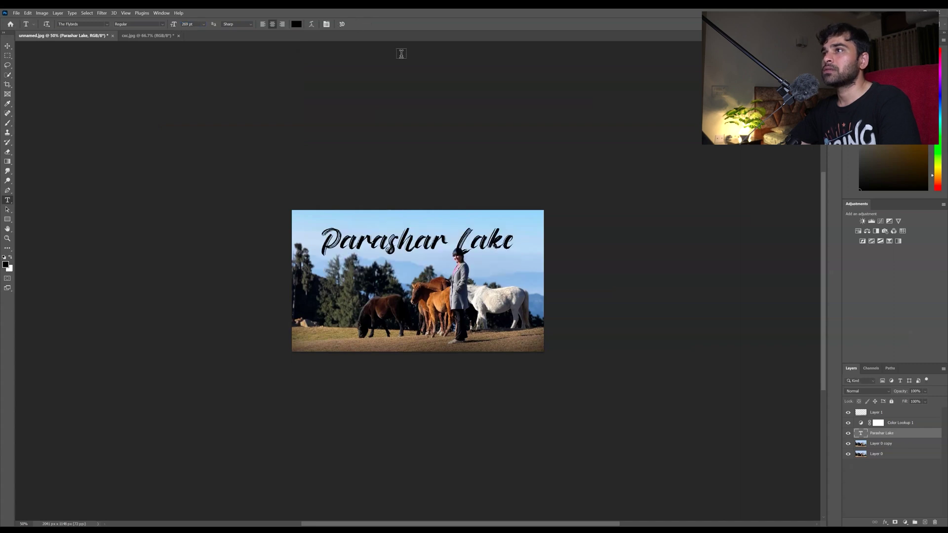
Add a layer mask to the horse photo's title and set up a much smaller black brush for painting on it.
left_click(896, 522)
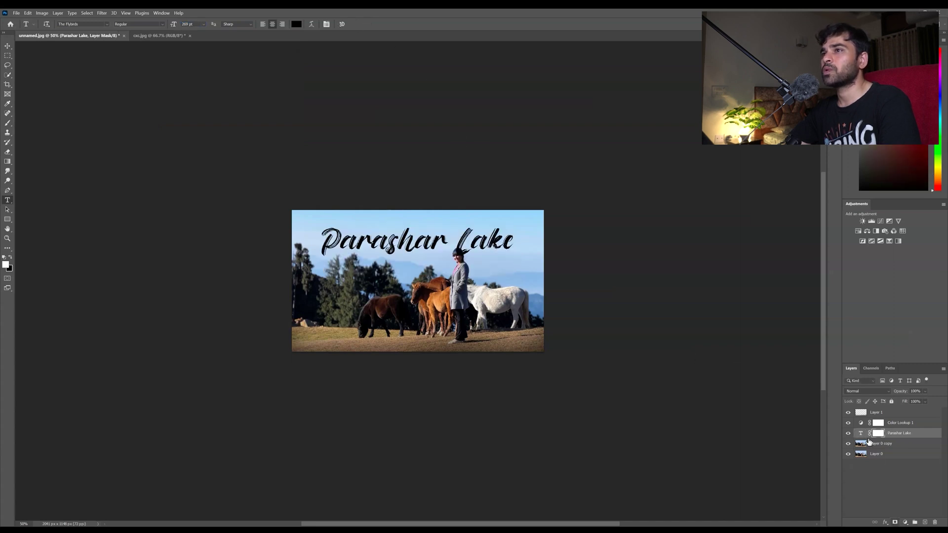
left_click(8, 123)
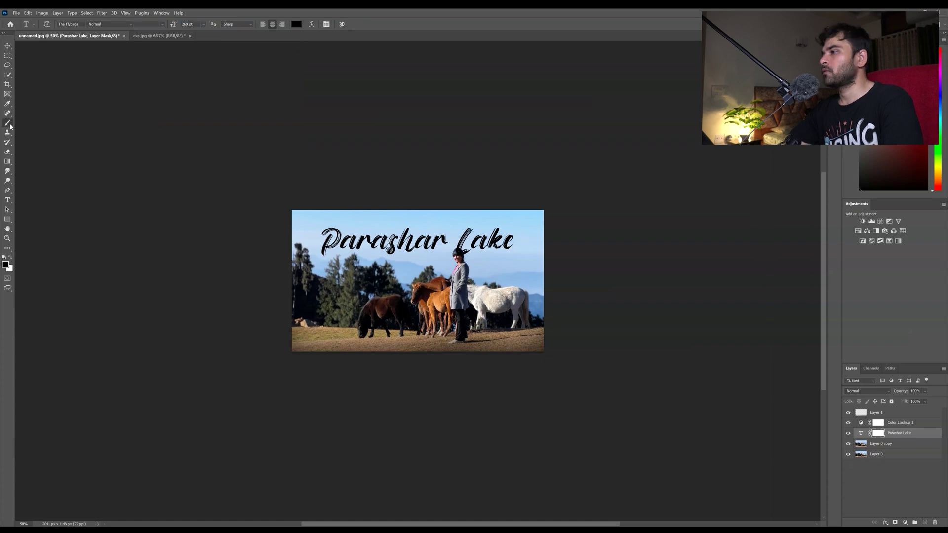
scroll(477, 277, "up", 6)
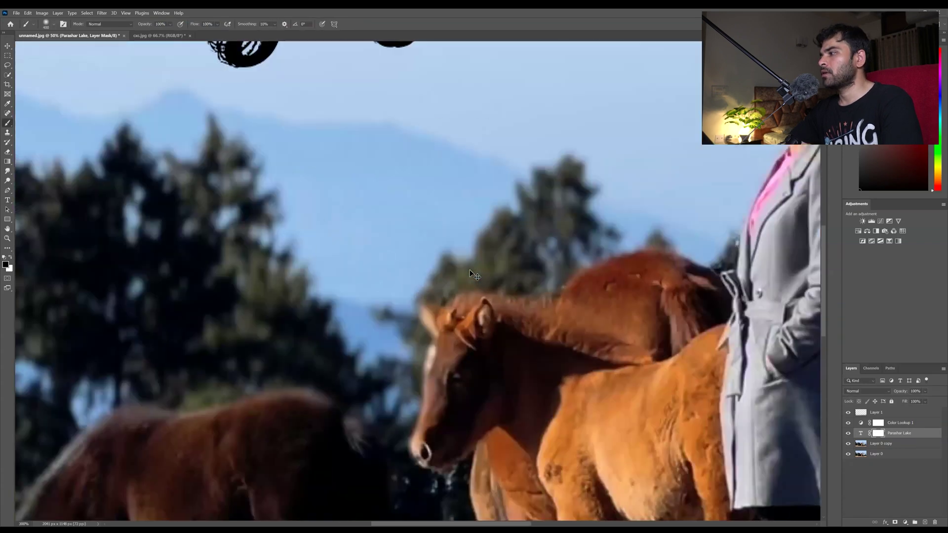
key("bracketleft")
key("bracketleft")
key("bracketleft")
key("bracketleft")
key("bracketleft")
key("bracketleft")
key("bracketleft")
key("bracketleft")
key("bracketleft")
key("bracketleft")
key("bracketleft")
key("bracketleft")
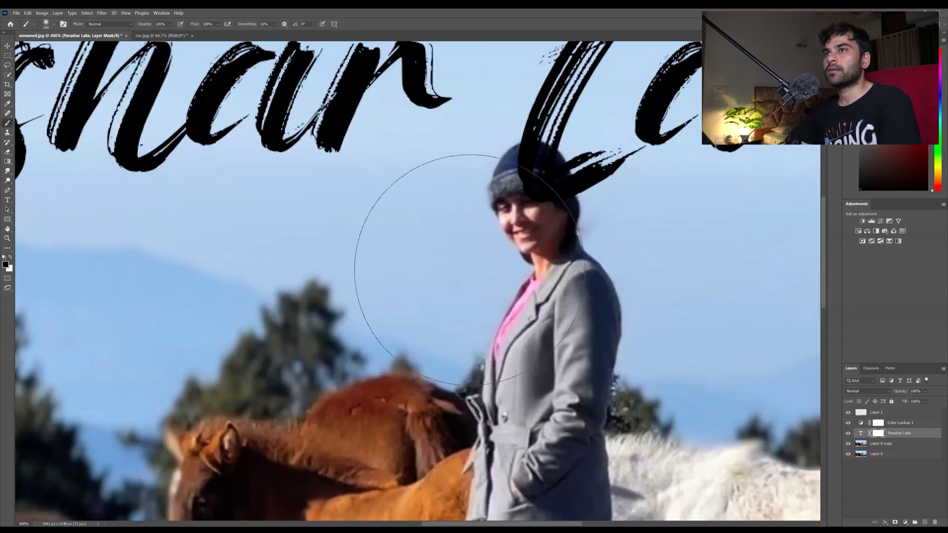
Paint black on the title's mask with a harder brush to hide the lettering over the woman's hat, and switch to the other photo.
mouse_move(533, 195)
left_mouse_down()
mouse_move(526, 141)
mouse_move(541, 183)
left_mouse_up()
key("ctrl+z")
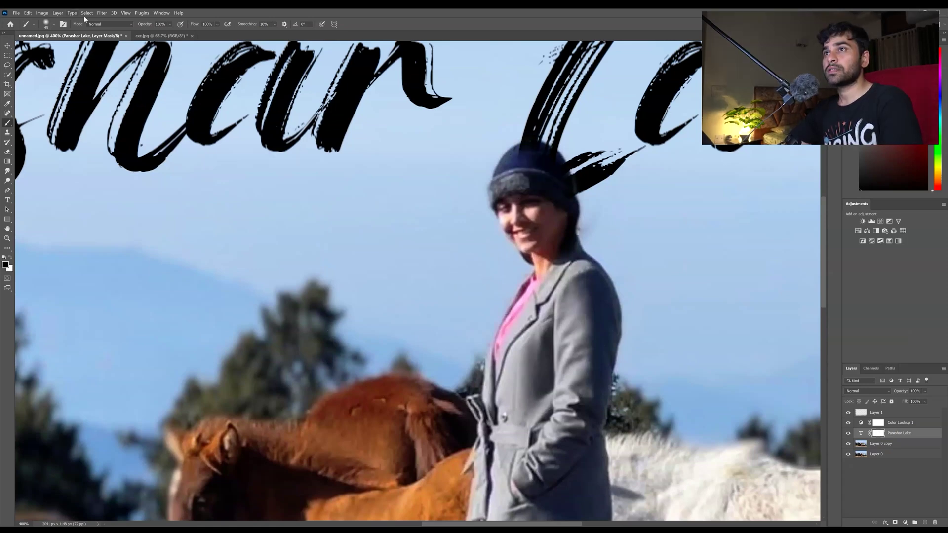
left_click(46, 24)
left_click_drag(79, 62, 69, 64)
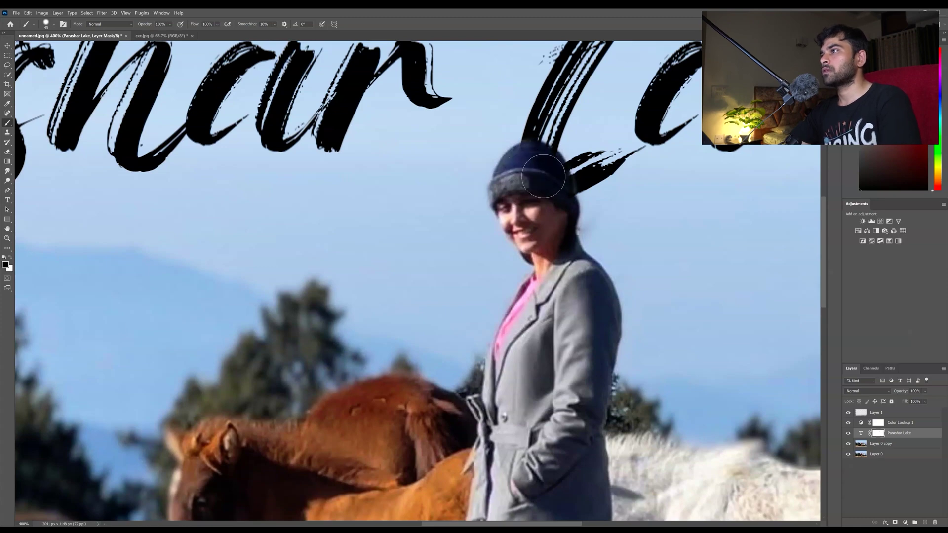
key("ctrl+0")
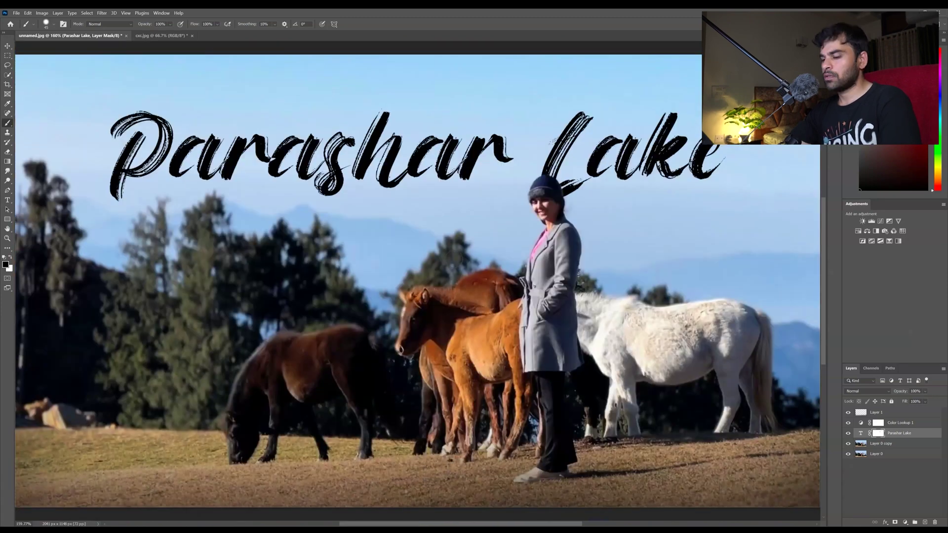
key("ctrl+minus")
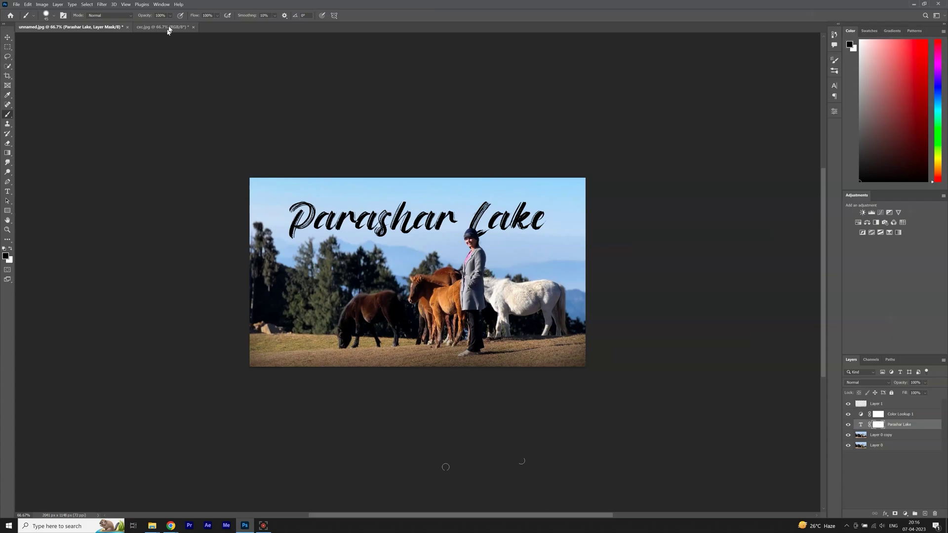
left_click(169, 27)
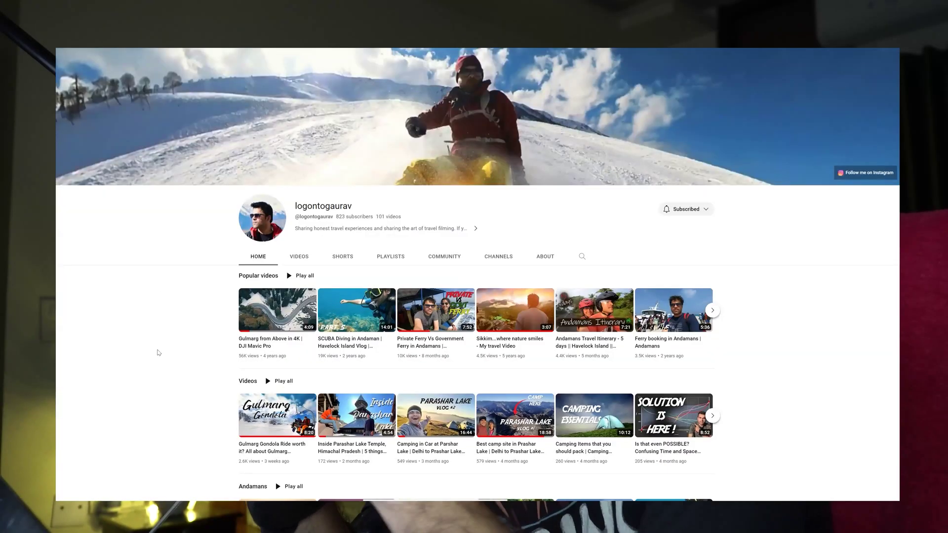
scroll(159, 354, "down", 2)
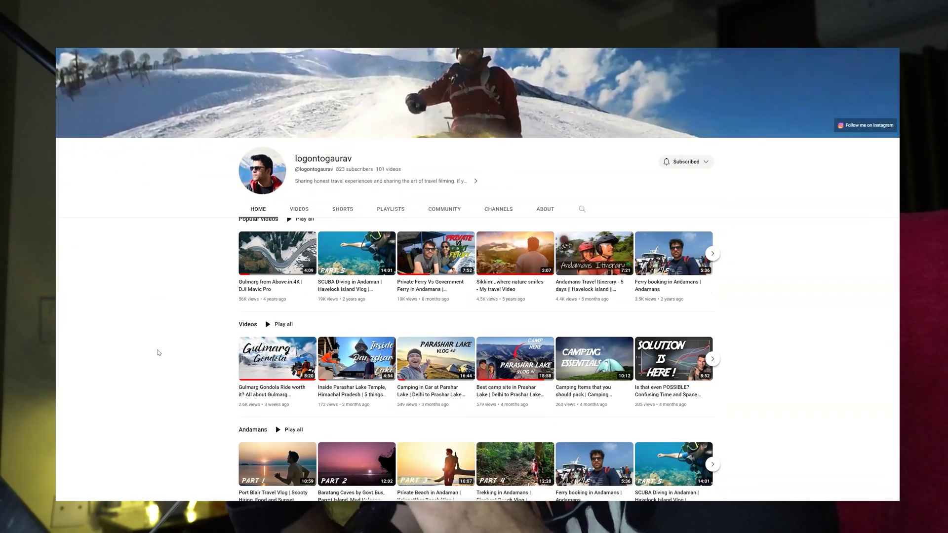
scroll(159, 353, "down", 3)
scroll(159, 353, "down", 5)
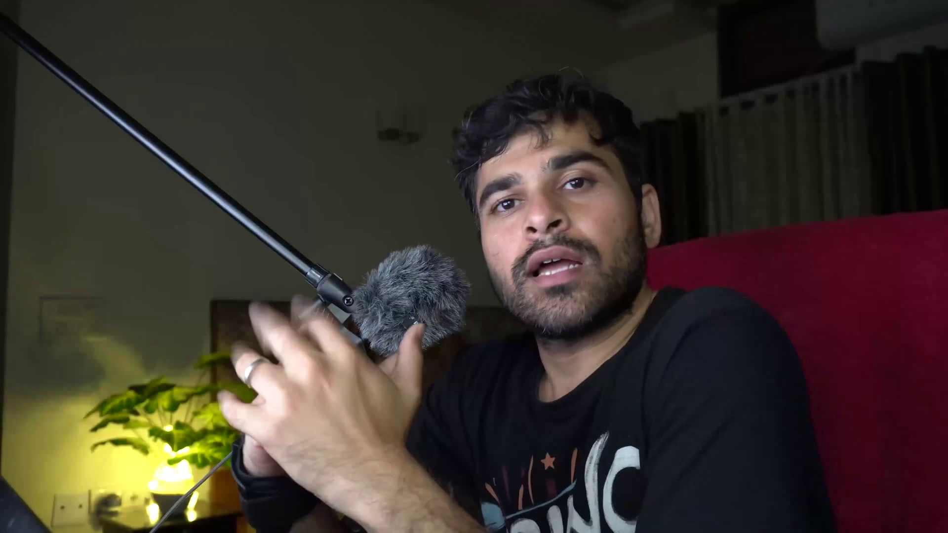